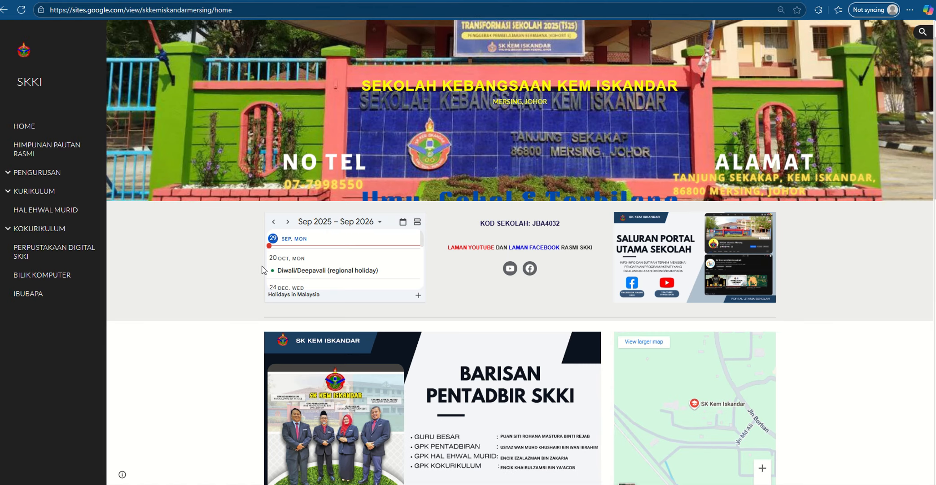
Open the school's collection of SKKI links from the Himpunan Pautan Rasmi page.
{"action": "scroll", "coordinate": [262, 269], "scroll_direction": "down", "scroll_amount": 8}
{"action": "scroll", "coordinate": [262, 269], "scroll_direction": "down", "scroll_amount": 9}
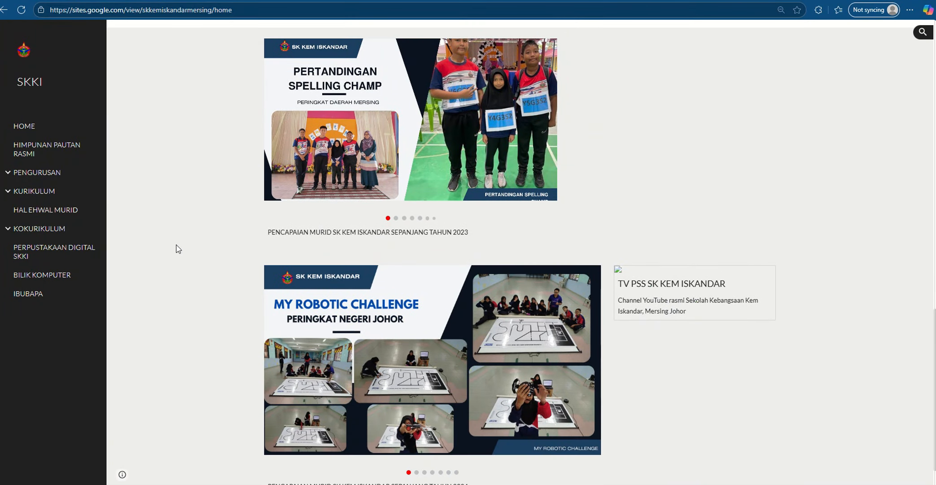
{"action": "left_click", "coordinate": [30, 154]}
{"action": "left_click", "coordinate": [295, 300]}
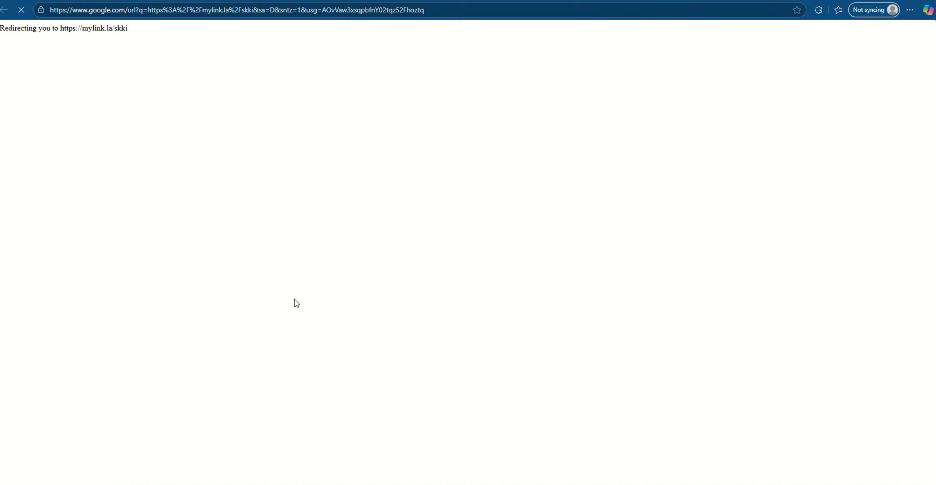
Follow Pautan Rintis Laporan SKKI to the report site and view its One Page Report form.
{"action": "scroll", "coordinate": [672, 276], "scroll_direction": "down", "scroll_amount": 1}
{"action": "scroll", "coordinate": [672, 276], "scroll_direction": "up", "scroll_amount": 1}
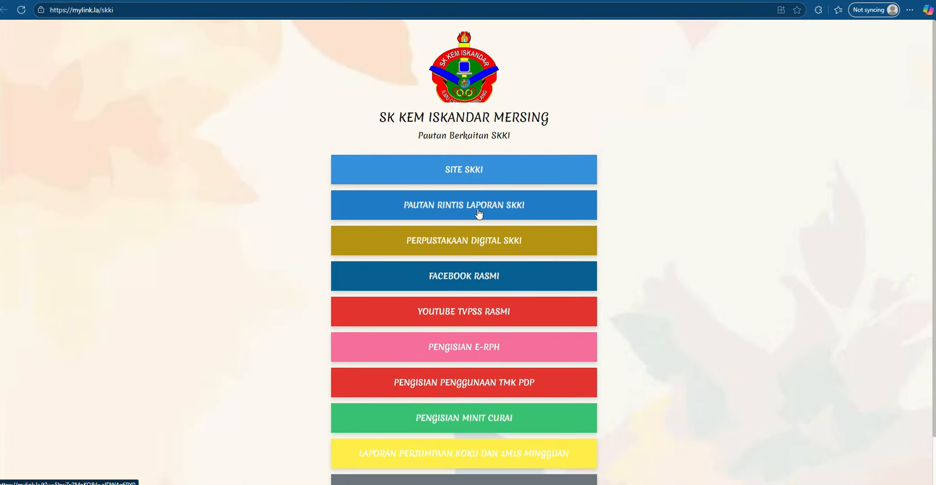
{"action": "left_click", "coordinate": [478, 213]}
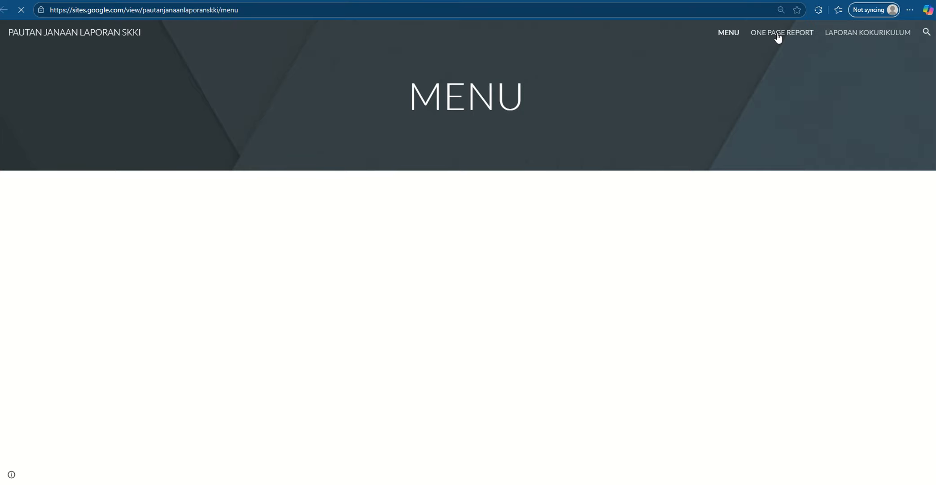
{"action": "left_click", "coordinate": [778, 34]}
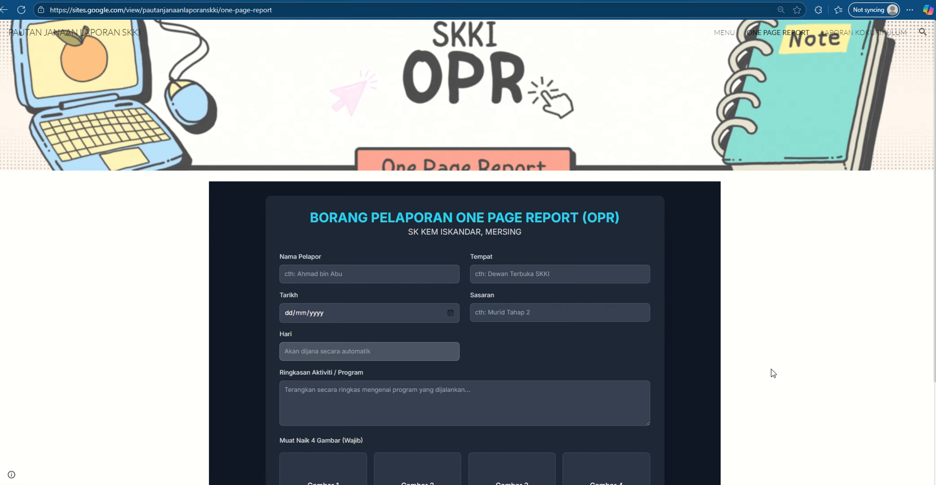
{"action": "scroll", "coordinate": [642, 207], "scroll_direction": "down", "scroll_amount": 3}
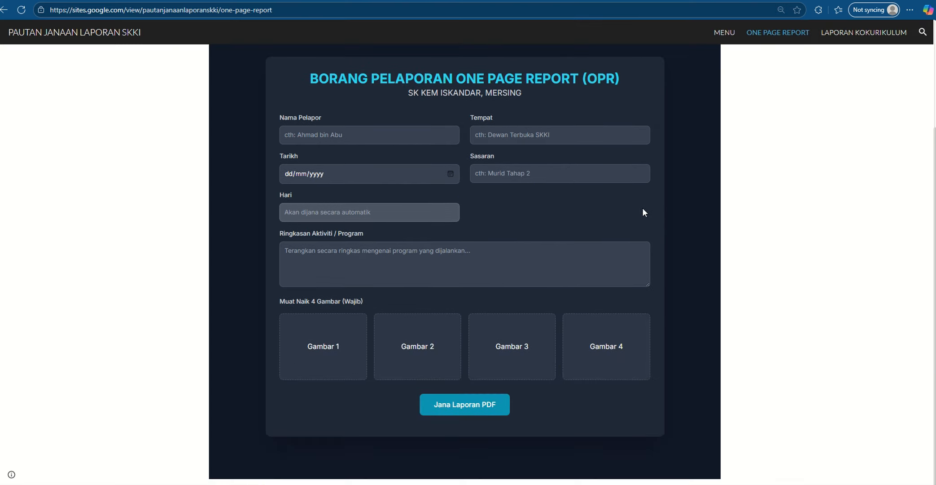
{"action": "scroll", "coordinate": [646, 206], "scroll_direction": "up", "scroll_amount": 3}
Open the Laporan Kokurikulum form and look through its sections.
{"action": "left_click", "coordinate": [838, 40]}
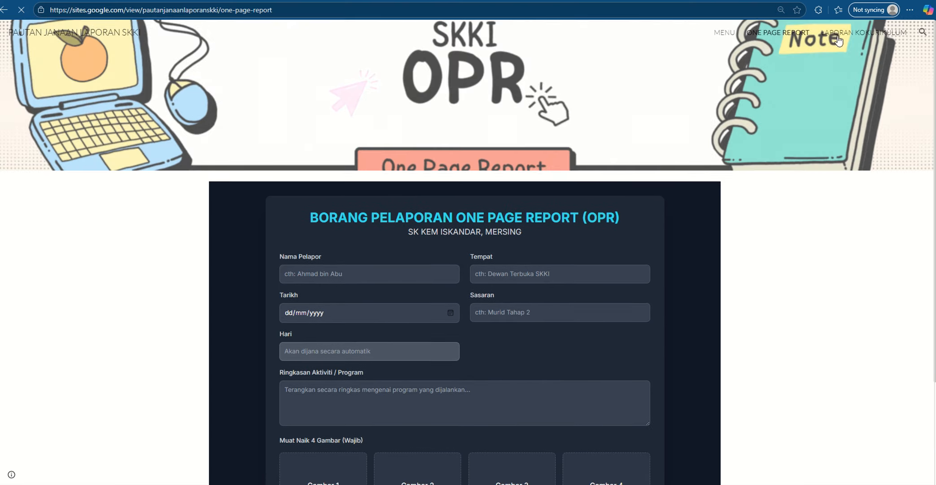
{"action": "scroll", "coordinate": [675, 229], "scroll_direction": "down", "scroll_amount": 7}
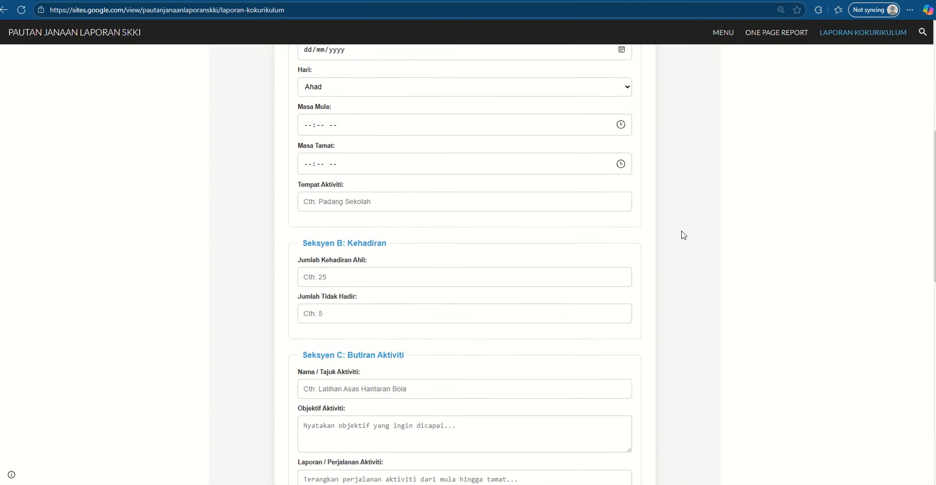
{"action": "scroll", "coordinate": [683, 235], "scroll_direction": "down", "scroll_amount": 6}
{"action": "scroll", "coordinate": [685, 243], "scroll_direction": "up", "scroll_amount": 8}
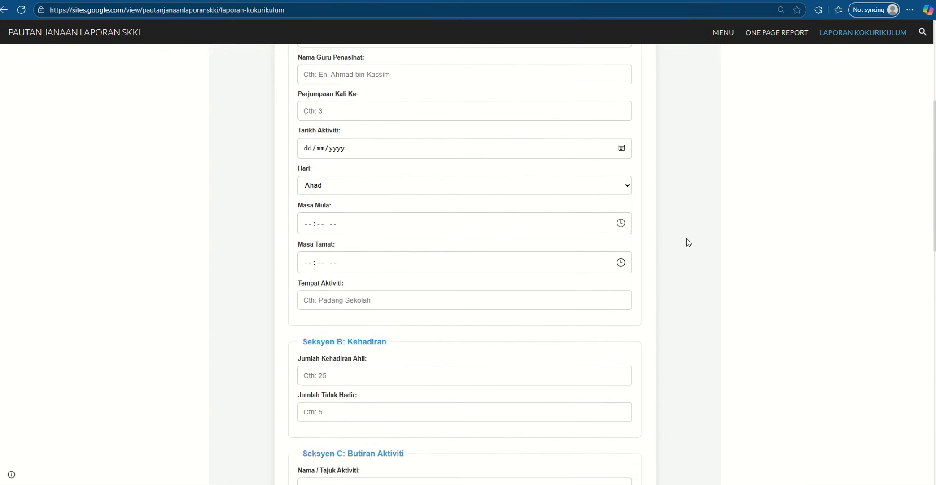
{"action": "scroll", "coordinate": [686, 241], "scroll_direction": "up", "scroll_amount": 5}
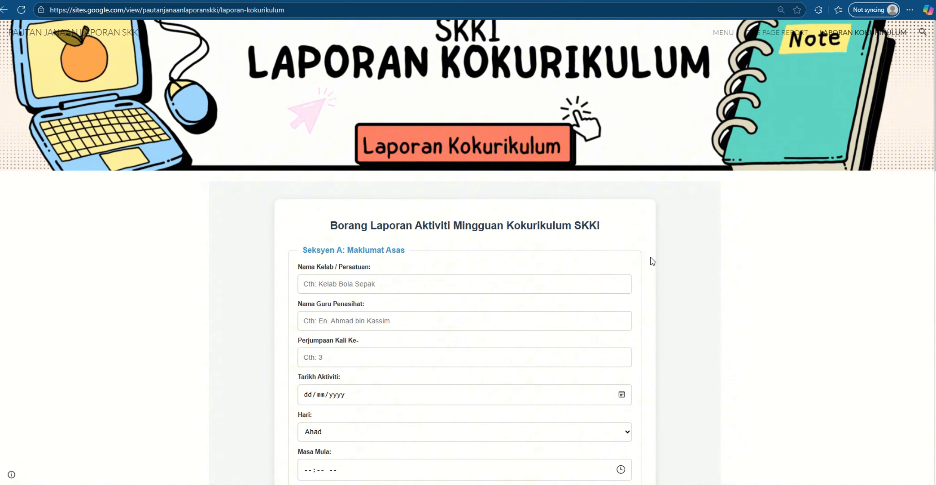
Autofill the weekly activity form with the saved KELAB BOLA SEPAK entry that includes the adviser's details.
{"action": "scroll", "coordinate": [641, 265], "scroll_direction": "down", "scroll_amount": 1}
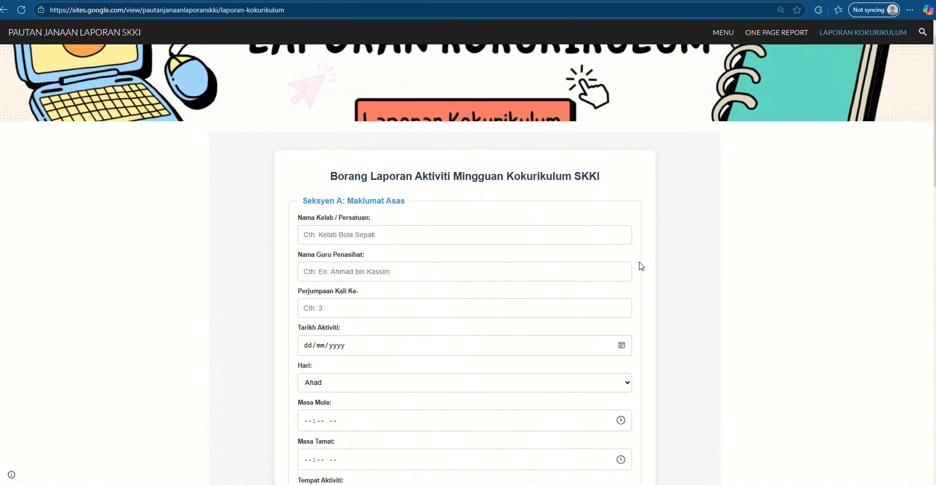
{"action": "left_click", "coordinate": [484, 238]}
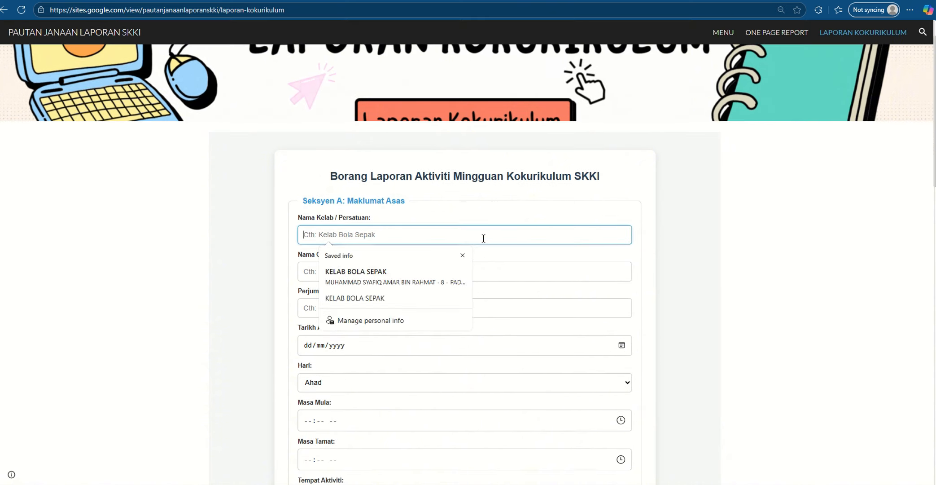
{"action": "left_click", "coordinate": [401, 272]}
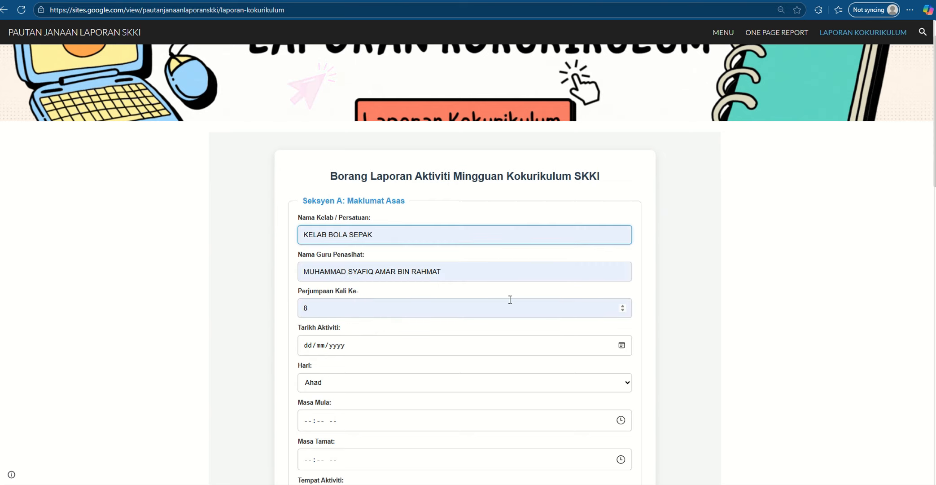
Set Tarikh Aktiviti to 29/09/2025 and Hari to Selasa.
{"action": "scroll", "coordinate": [510, 300], "scroll_direction": "down", "scroll_amount": 3}
{"action": "left_click", "coordinate": [621, 197]}
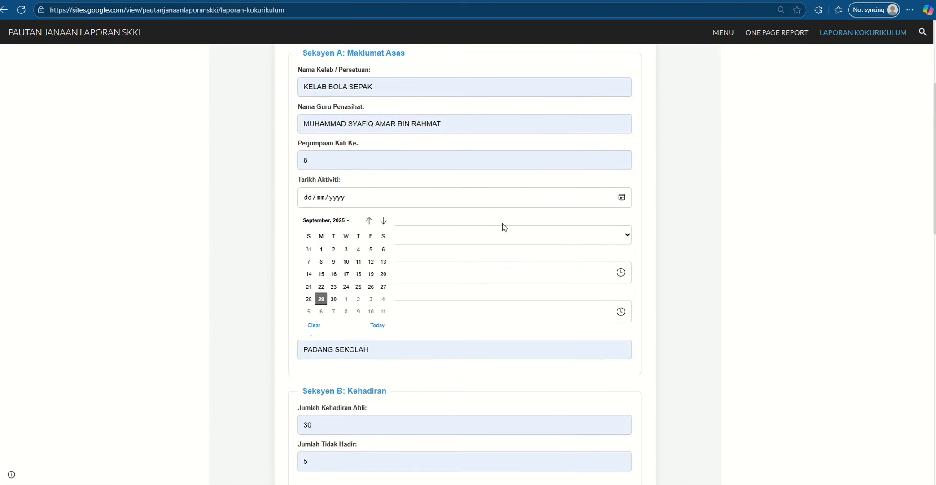
{"action": "left_click", "coordinate": [321, 299]}
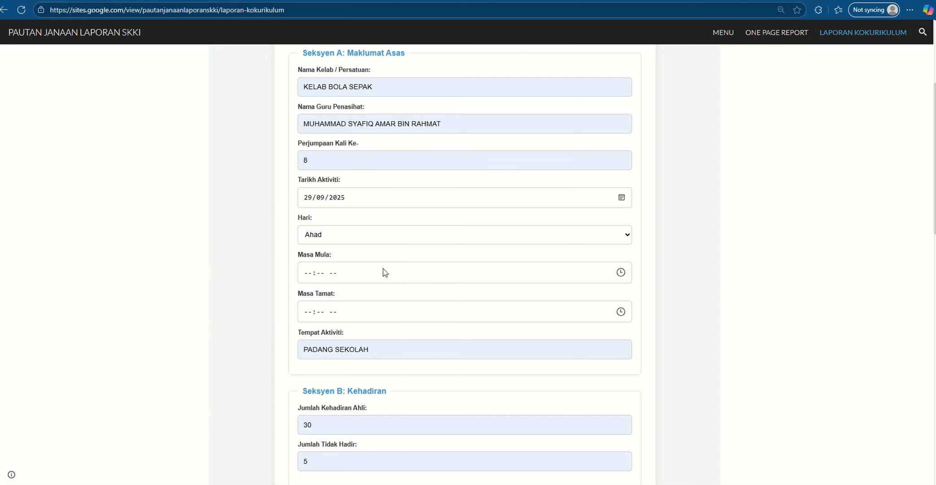
{"action": "left_click", "coordinate": [617, 238]}
{"action": "left_click", "coordinate": [498, 275]}
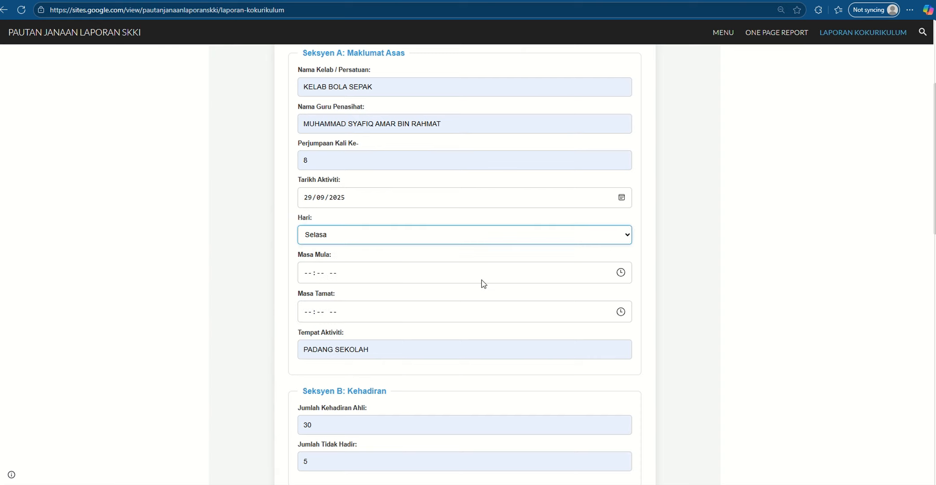
Set the activity's start time, Masa Mula, to 07:31 AM.
{"action": "scroll", "coordinate": [626, 176], "scroll_direction": "down", "scroll_amount": 2}
{"action": "left_click", "coordinate": [621, 174]}
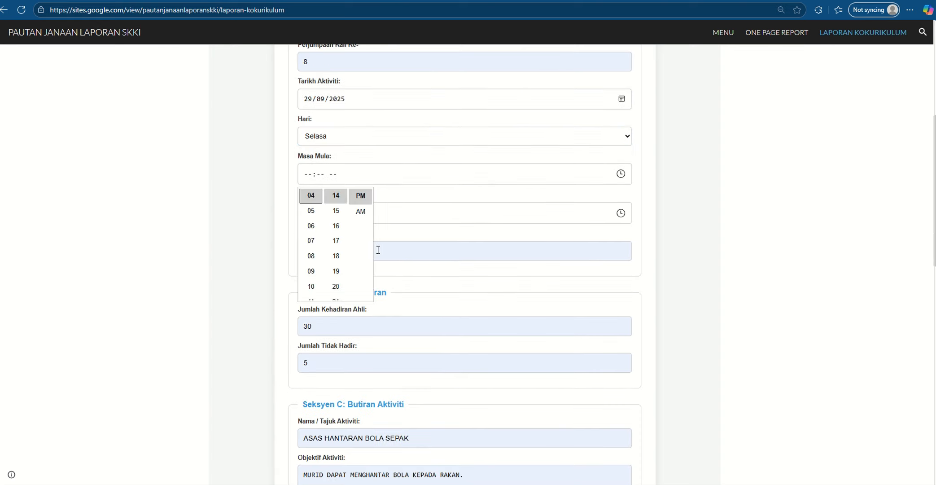
{"action": "left_click", "coordinate": [311, 241]}
{"action": "scroll", "coordinate": [336, 251], "scroll_direction": "down", "scroll_amount": 4}
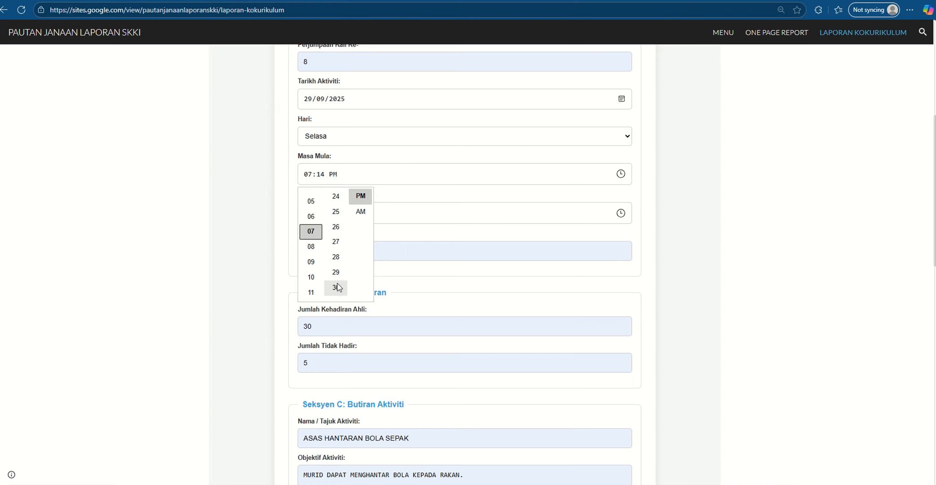
{"action": "scroll", "coordinate": [338, 287], "scroll_direction": "down", "scroll_amount": 1}
{"action": "left_click", "coordinate": [338, 289]}
{"action": "left_click", "coordinate": [361, 213]}
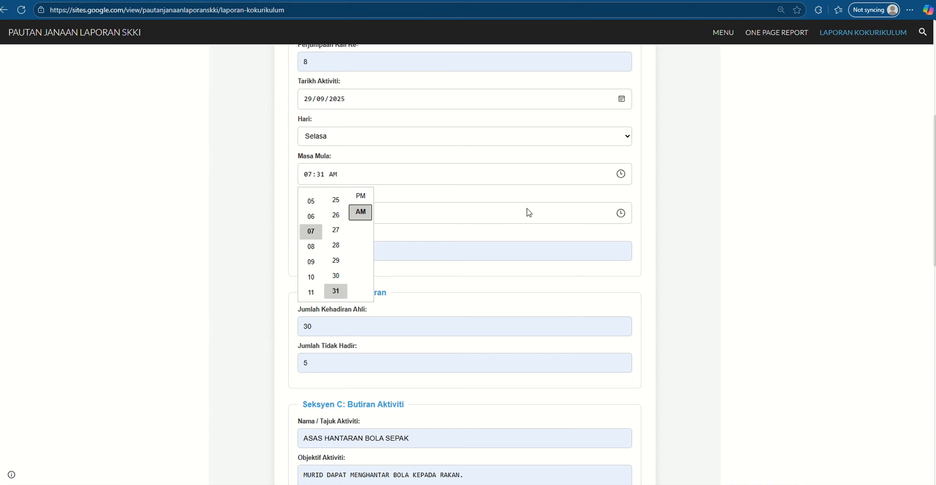
Set the activity's end time, Masa Tamat, to 08:30 AM.
{"action": "left_click", "coordinate": [622, 215]}
{"action": "scroll", "coordinate": [309, 285], "scroll_direction": "down", "scroll_amount": 1}
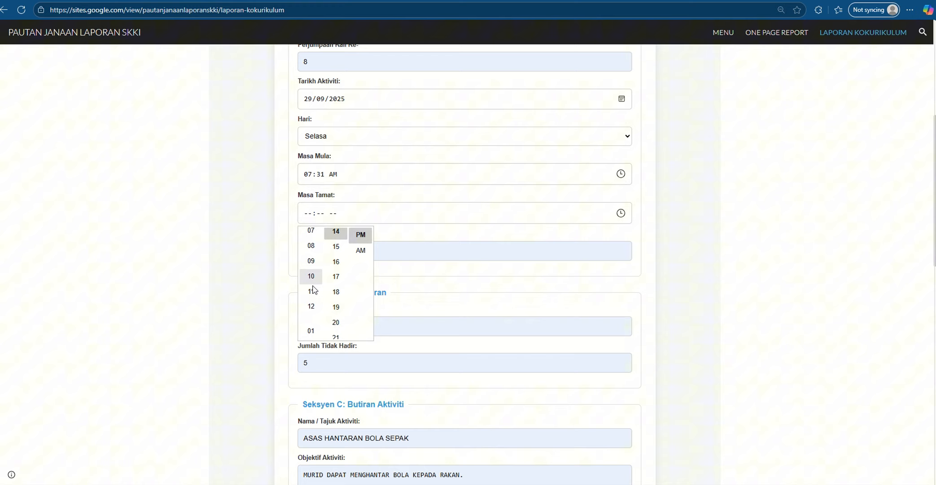
{"action": "left_click", "coordinate": [312, 248]}
{"action": "scroll", "coordinate": [336, 292], "scroll_direction": "down", "scroll_amount": 2}
{"action": "scroll", "coordinate": [337, 298], "scroll_direction": "down", "scroll_amount": 3}
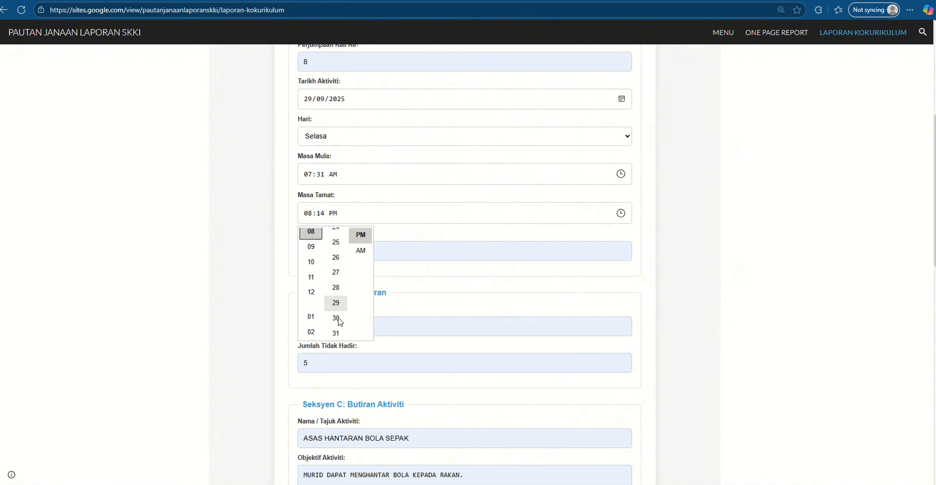
{"action": "left_click", "coordinate": [336, 292]}
{"action": "left_click", "coordinate": [360, 250]}
{"action": "left_click", "coordinate": [658, 268]}
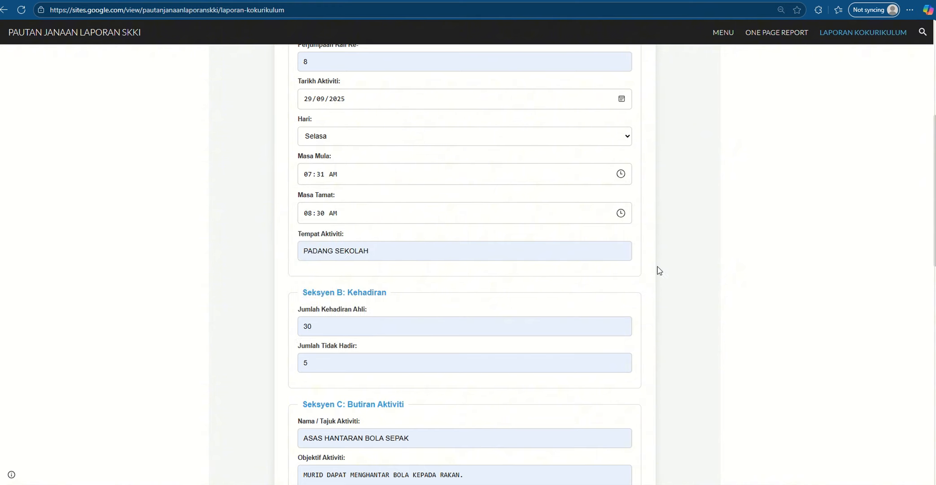
Set the attendance in Seksyen B to 24 members present and 0 absent.
{"action": "scroll", "coordinate": [395, 303], "scroll_direction": "down", "scroll_amount": 4}
{"action": "double_click", "coordinate": [349, 129]}
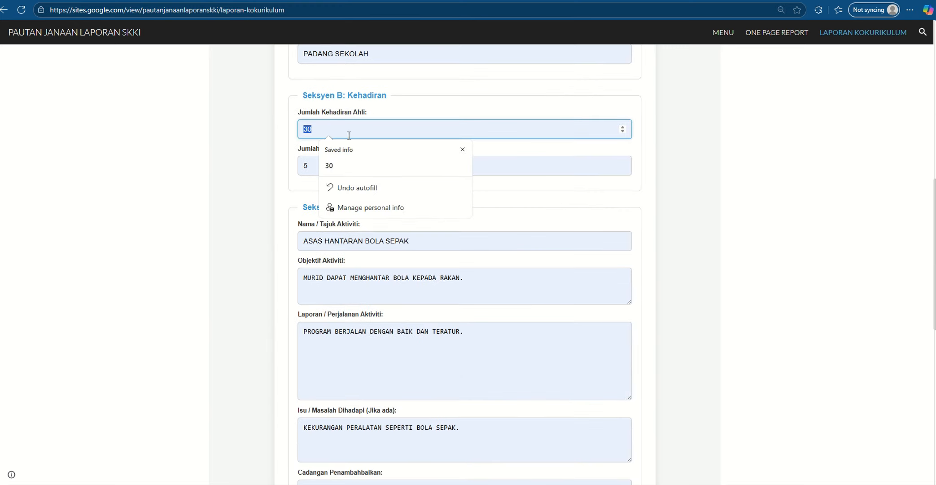
{"action": "type", "text": "24"}
{"action": "left_click", "coordinate": [379, 164]}
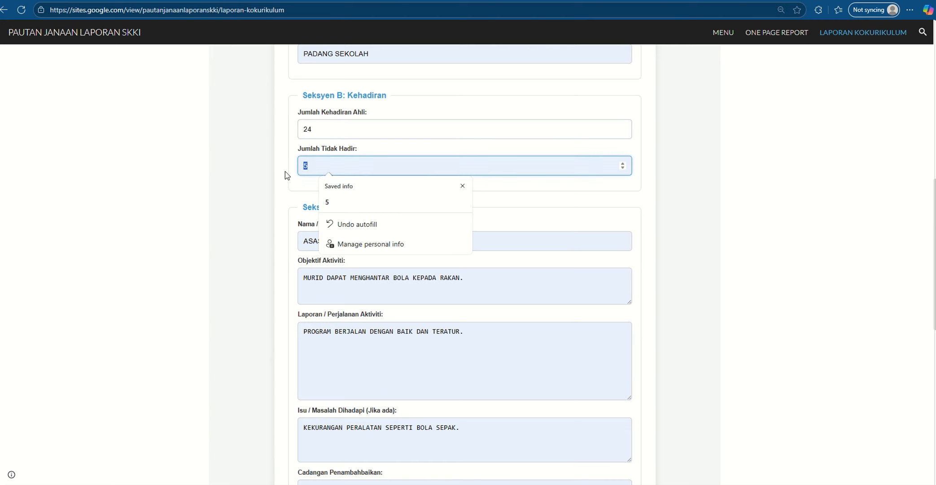
{"action": "type", "text": "0"}
{"action": "left_click", "coordinate": [669, 221]}
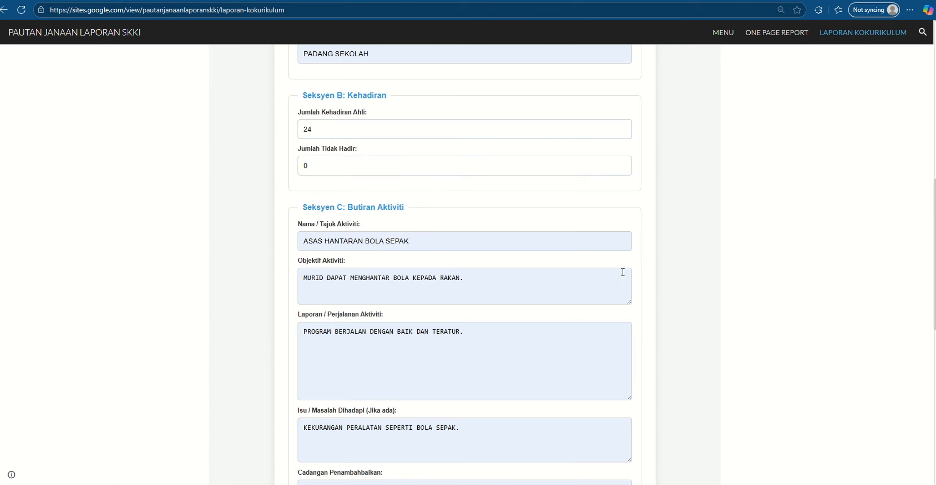
{"action": "scroll", "coordinate": [496, 238], "scroll_direction": "down", "scroll_amount": 2}
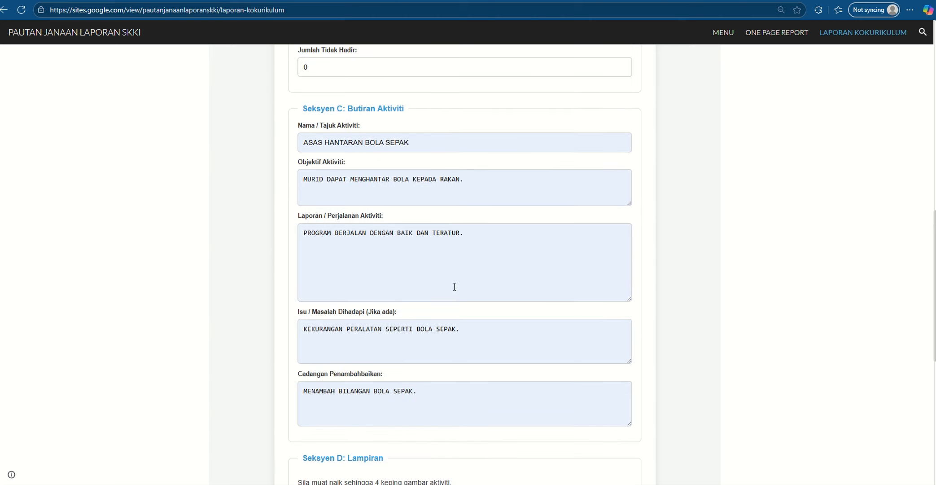
{"action": "scroll", "coordinate": [454, 286], "scroll_direction": "down", "scroll_amount": 3}
{"action": "scroll", "coordinate": [454, 288], "scroll_direction": "down", "scroll_amount": 2}
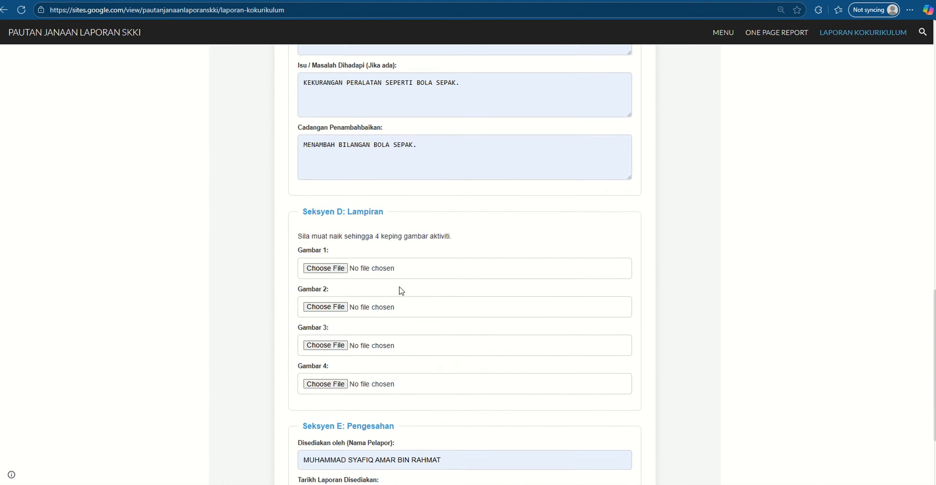
{"action": "left_click", "coordinate": [344, 274]}
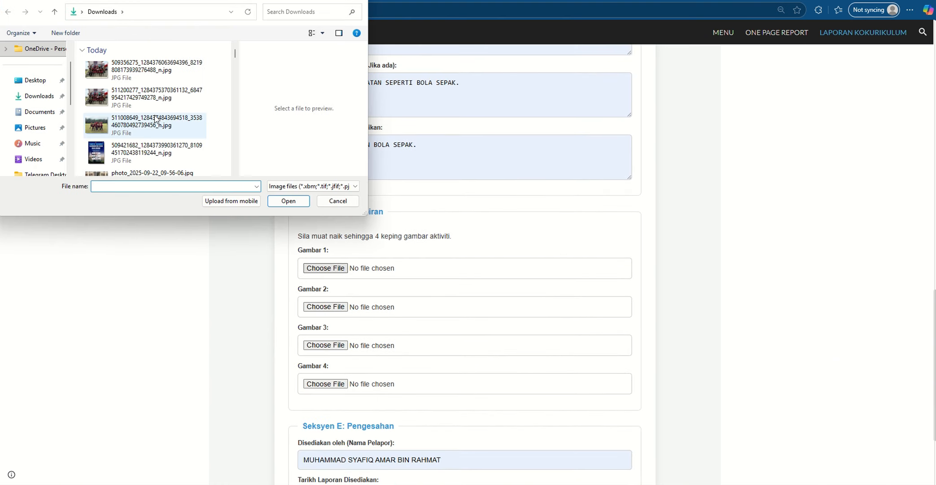
{"action": "left_click", "coordinate": [144, 70]}
{"action": "left_click", "coordinate": [289, 201]}
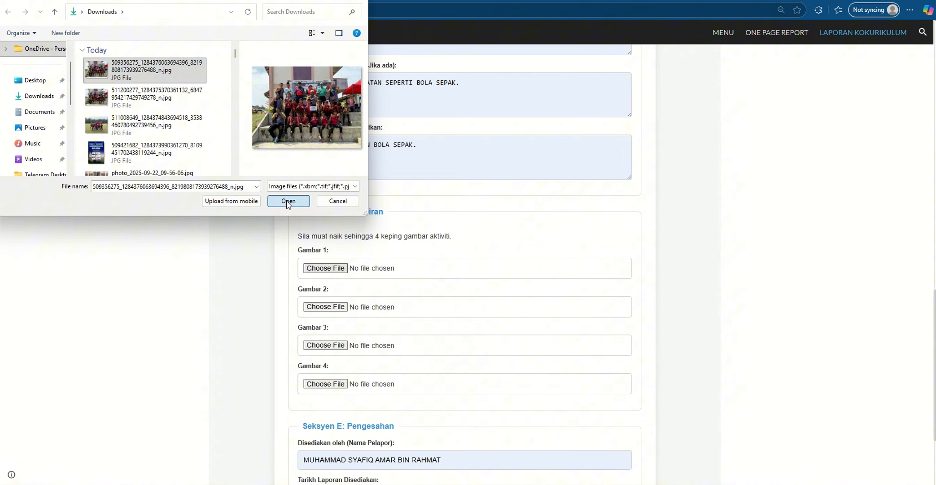
Attach photo_7_2025-09-29_10-57-48.jpg from the Telegram Desktop folder in Downloads as Gambar 2.
{"action": "left_click", "coordinate": [322, 310]}
{"action": "scroll", "coordinate": [146, 148], "scroll_direction": "down", "scroll_amount": 5}
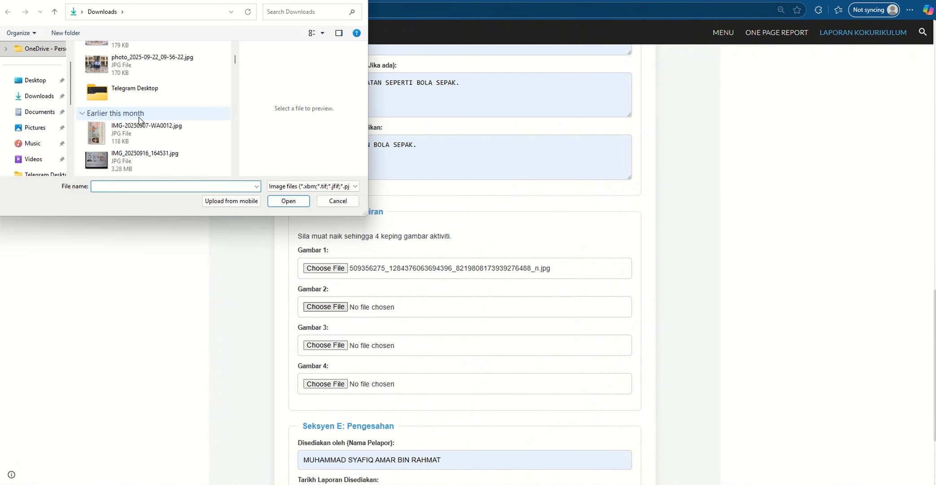
{"action": "scroll", "coordinate": [146, 141], "scroll_direction": "up", "scroll_amount": 5}
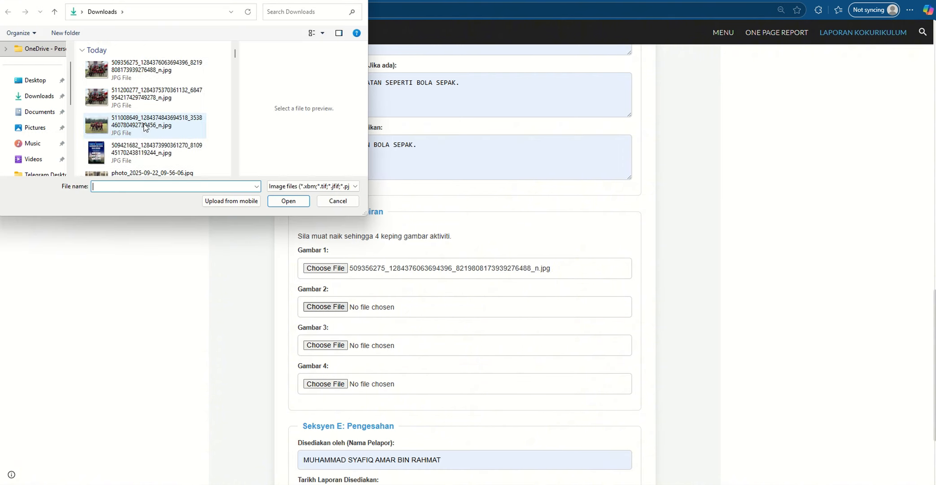
{"action": "scroll", "coordinate": [149, 139], "scroll_direction": "down", "scroll_amount": 1}
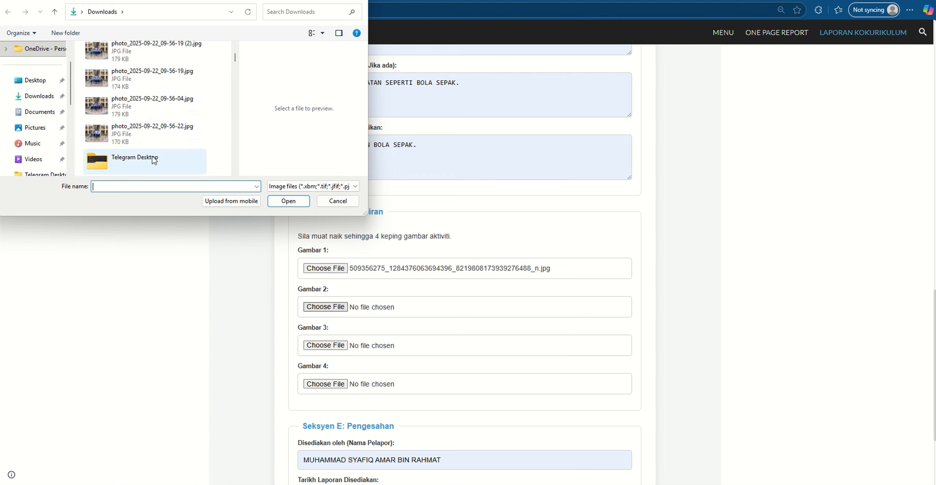
{"action": "double_click", "coordinate": [153, 157]}
{"action": "left_click", "coordinate": [126, 104]}
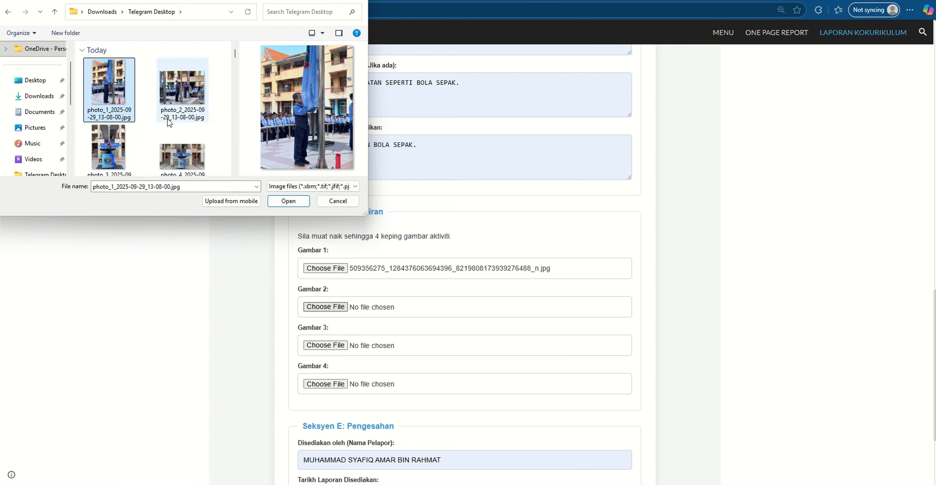
{"action": "left_click", "coordinate": [162, 112]}
{"action": "scroll", "coordinate": [162, 112], "scroll_direction": "down", "scroll_amount": 3}
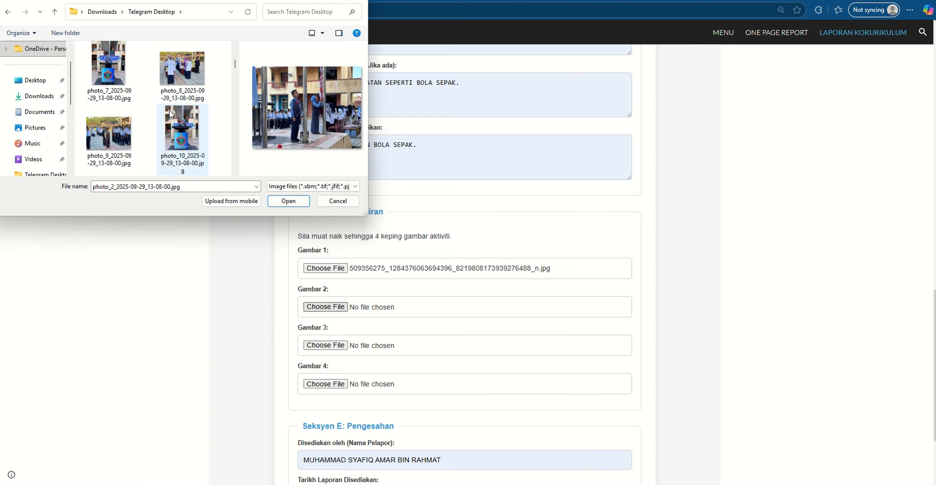
{"action": "scroll", "coordinate": [129, 129], "scroll_direction": "up", "scroll_amount": 2}
{"action": "scroll", "coordinate": [131, 134], "scroll_direction": "down", "scroll_amount": 1}
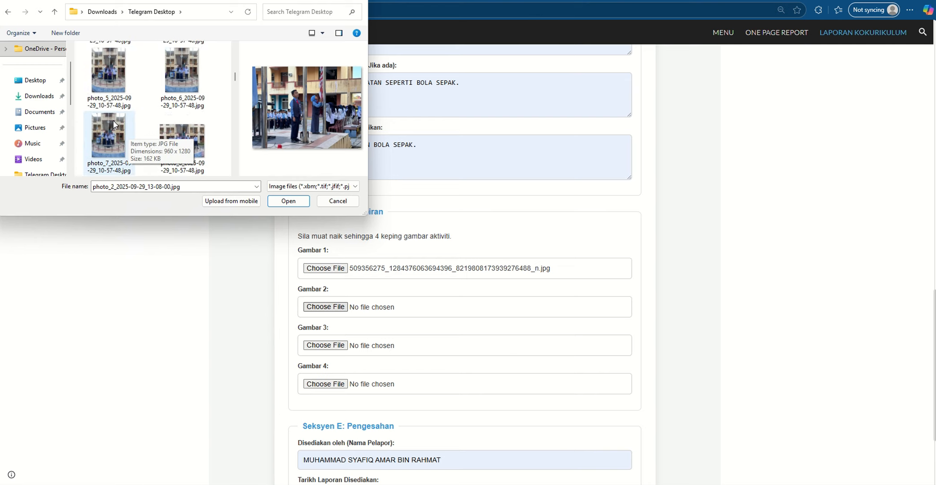
{"action": "left_click", "coordinate": [113, 121]}
{"action": "left_click", "coordinate": [272, 200]}
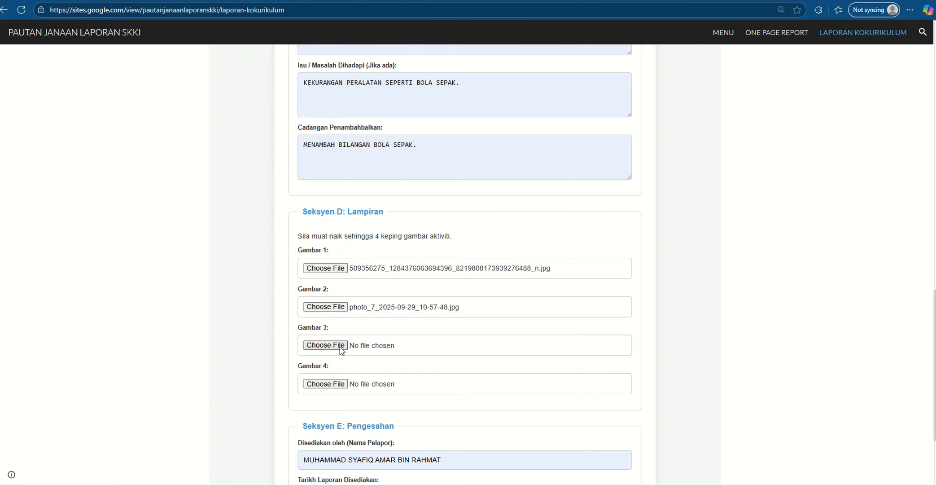
Attach photo_6_2025-09-29_10-57-48.jpg from the Telegram Desktop folder as Gambar 3.
{"action": "scroll", "coordinate": [177, 140], "scroll_direction": "down", "scroll_amount": 2}
{"action": "left_click", "coordinate": [168, 132]}
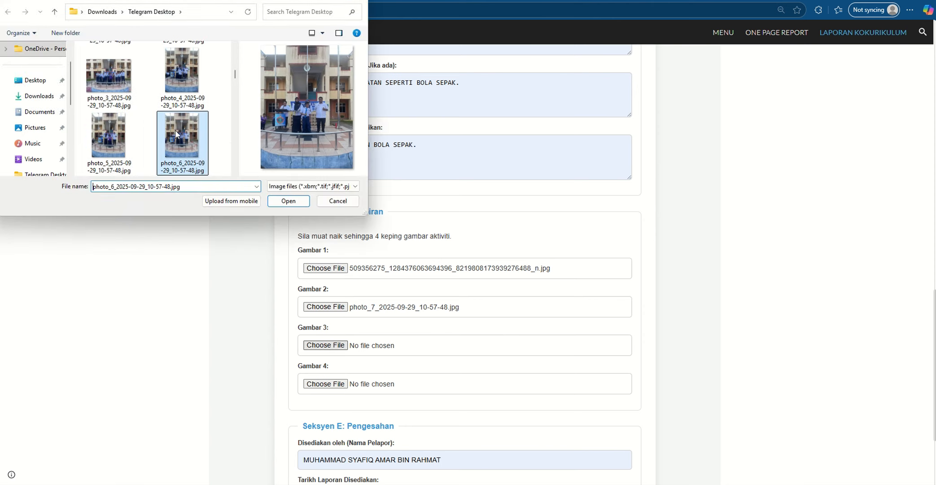
{"action": "left_click", "coordinate": [287, 201]}
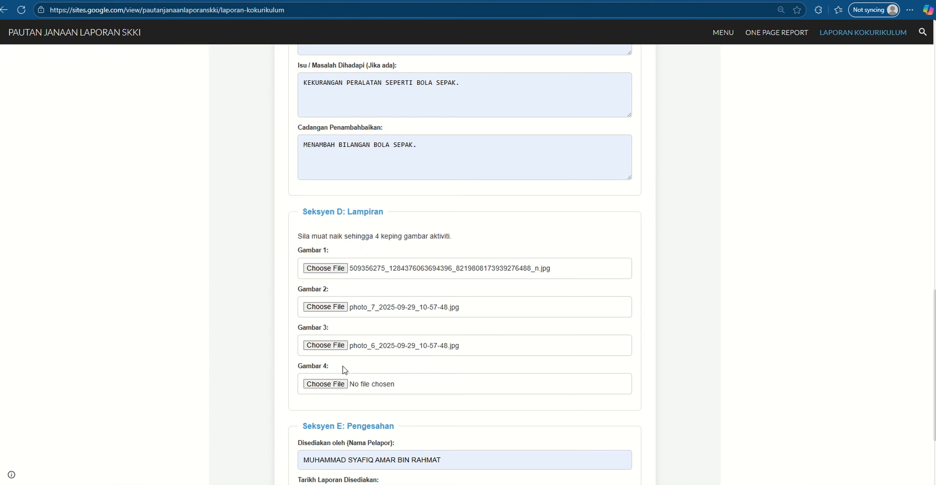
Attach photo_15_2025-09-29_10-57-48.jpg from the Telegram Desktop folder as Gambar 4.
{"action": "left_click", "coordinate": [338, 384]}
{"action": "scroll", "coordinate": [127, 130], "scroll_direction": "down", "scroll_amount": 2}
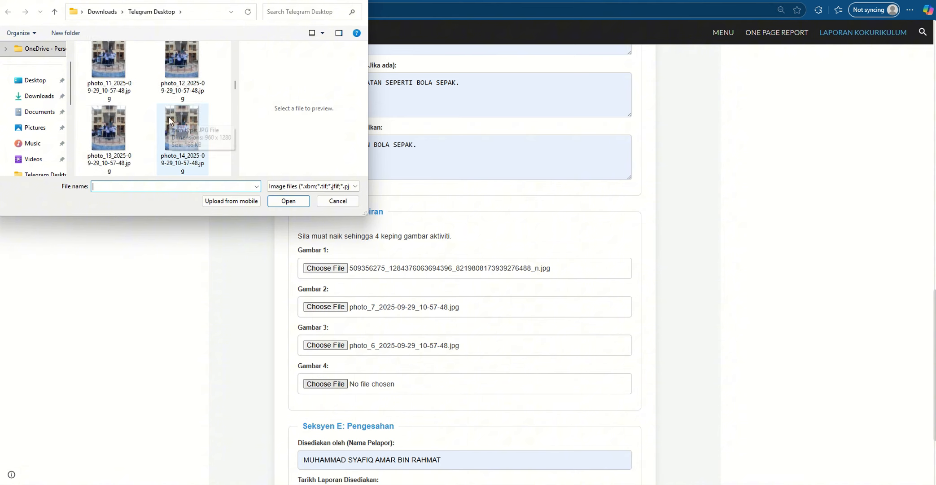
{"action": "left_click", "coordinate": [127, 133]}
{"action": "left_click", "coordinate": [287, 201]}
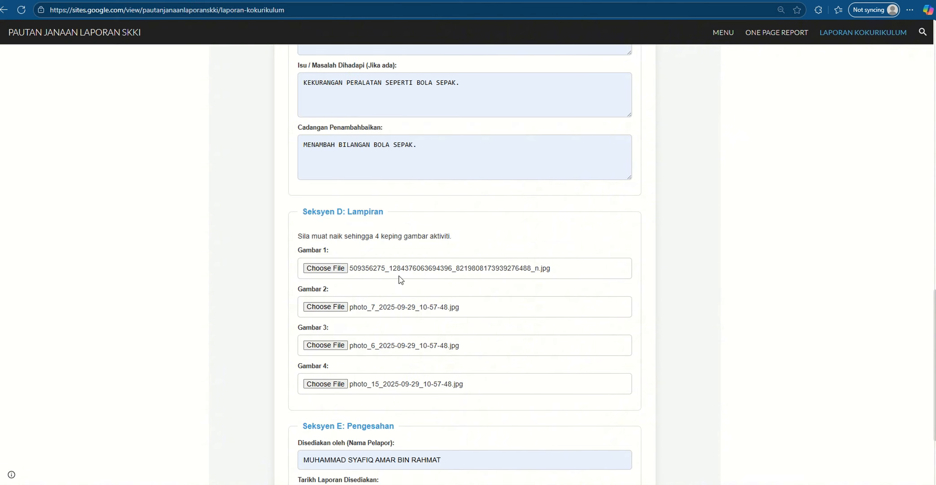
Set Tarikh Laporan Disediakan in Seksyen E to 29/09/2025, and submit the form to generate the PDF.
{"action": "scroll", "coordinate": [464, 366], "scroll_direction": "down", "scroll_amount": 3}
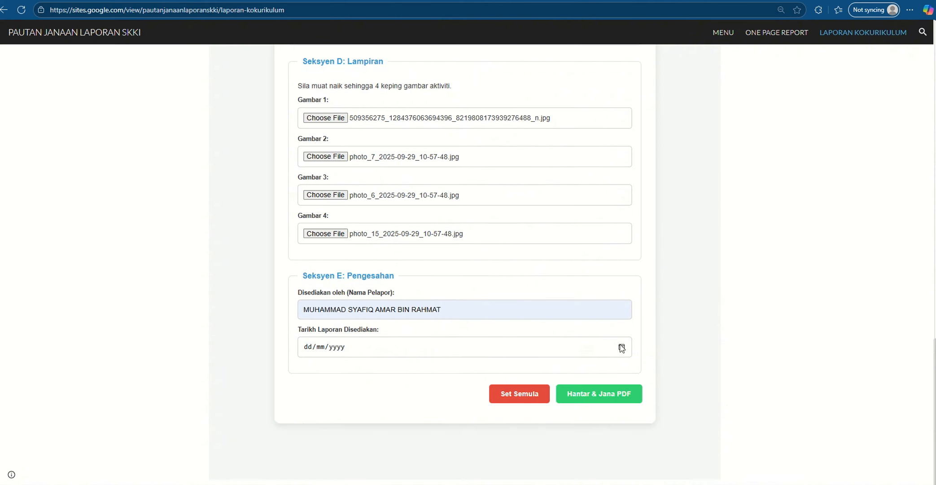
{"action": "left_click", "coordinate": [621, 347]}
{"action": "left_click", "coordinate": [321, 448]}
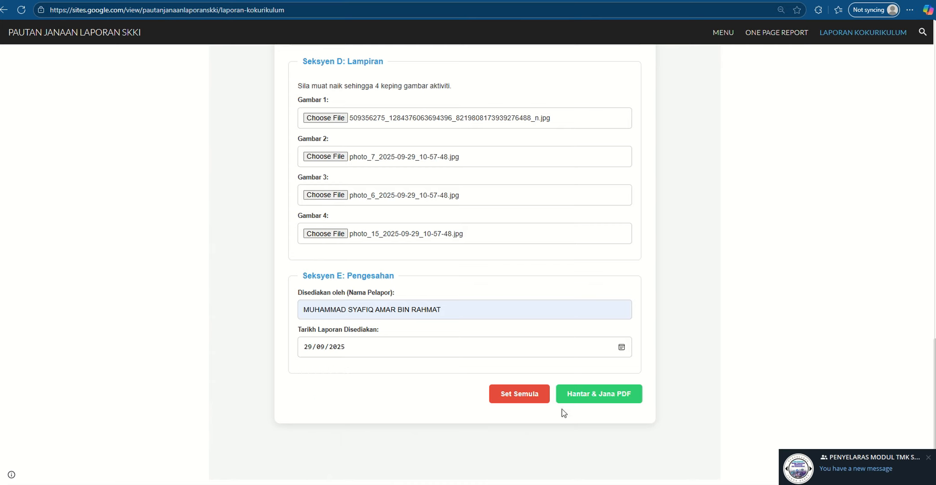
{"action": "left_click", "coordinate": [604, 398]}
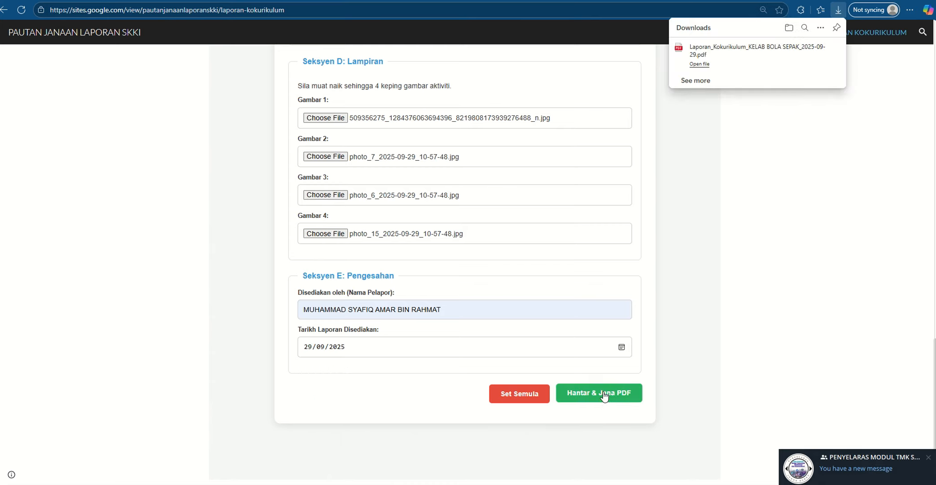
Open the downloaded KELAB BOLA SEPAK report PDF and review its written sections and the attached activity pictures.
{"action": "left_click", "coordinate": [757, 62]}
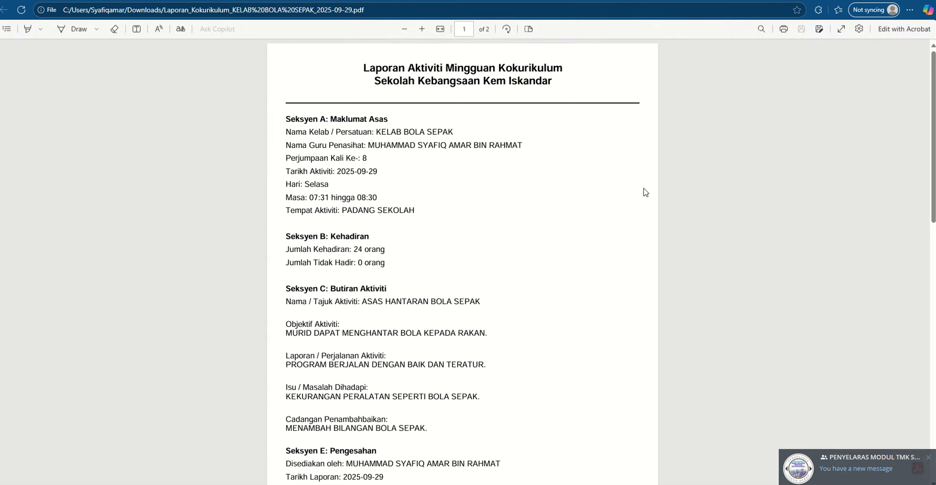
{"action": "scroll", "coordinate": [627, 198], "scroll_direction": "down", "scroll_amount": 10}
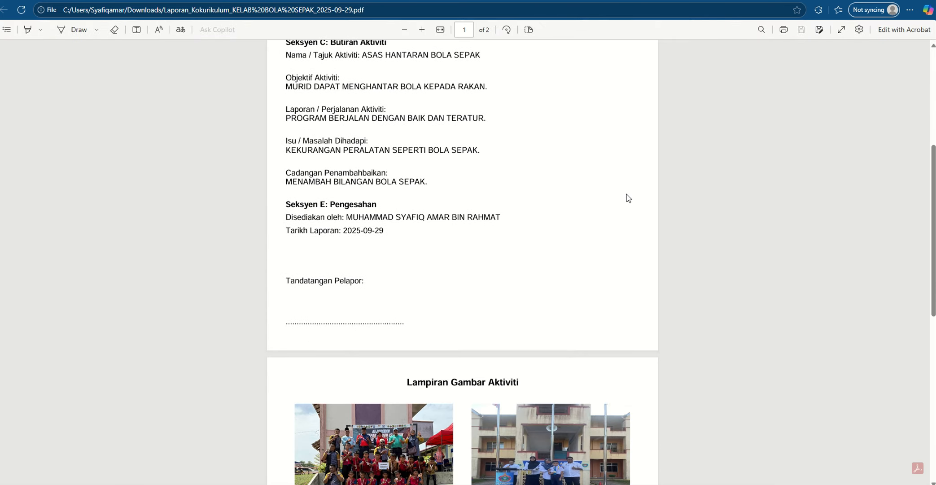
{"action": "scroll", "coordinate": [628, 201], "scroll_direction": "down", "scroll_amount": 2}
{"action": "scroll", "coordinate": [629, 202], "scroll_direction": "up", "scroll_amount": 4}
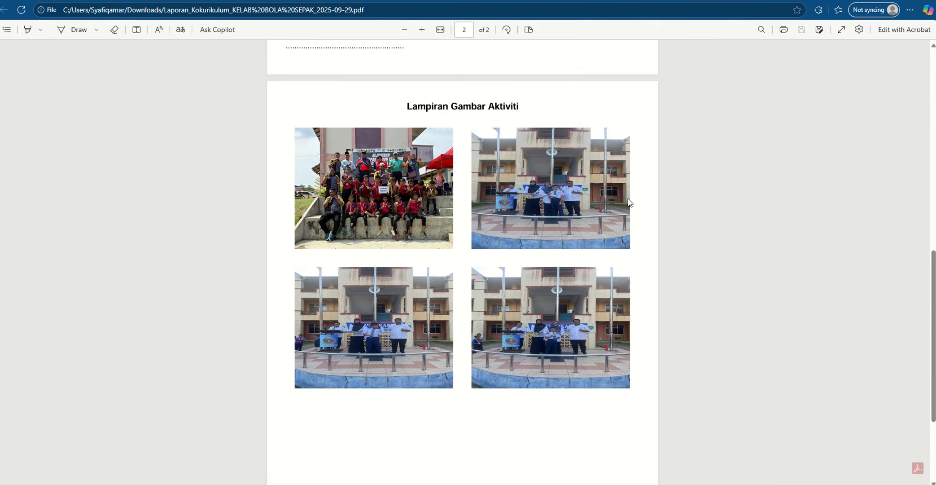
{"action": "scroll", "coordinate": [628, 203], "scroll_direction": "up", "scroll_amount": 8}
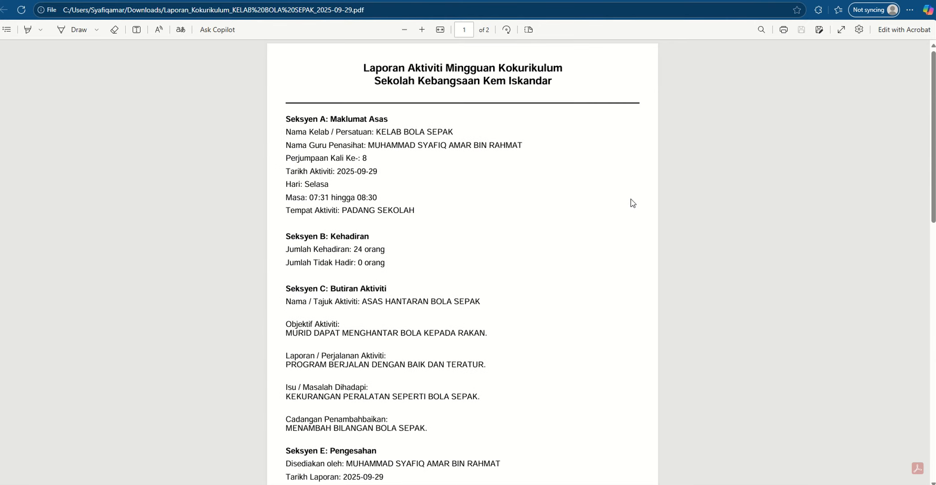
Switch to the One Page Report (OPR) form on the school's report site.
{"action": "left_click", "coordinate": [423, 1]}
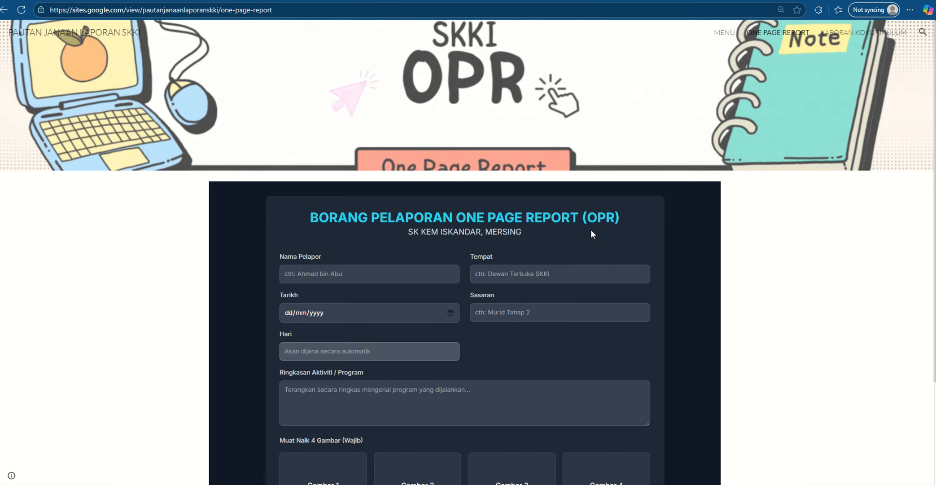
{"action": "scroll", "coordinate": [591, 230], "scroll_direction": "down", "scroll_amount": 1}
{"action": "left_click", "coordinate": [386, 224]}
{"action": "left_click", "coordinate": [334, 258]}
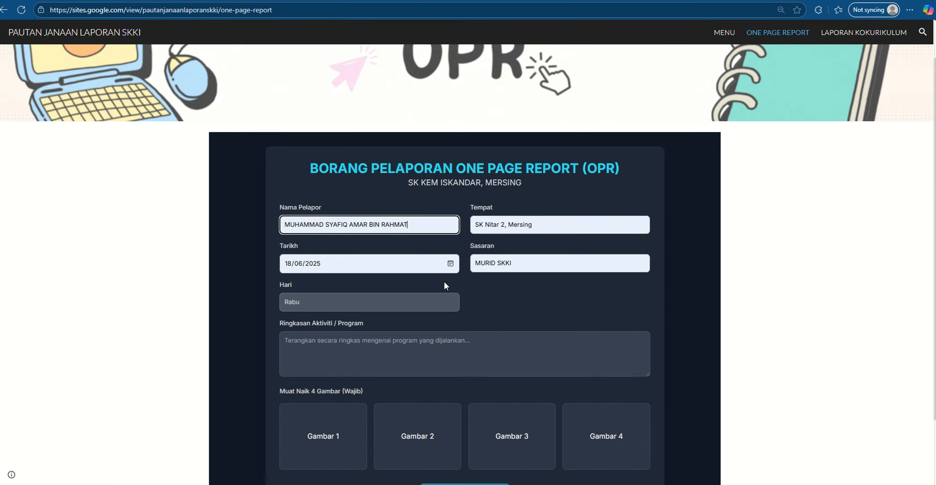
{"action": "scroll", "coordinate": [459, 273], "scroll_direction": "down", "scroll_amount": 1}
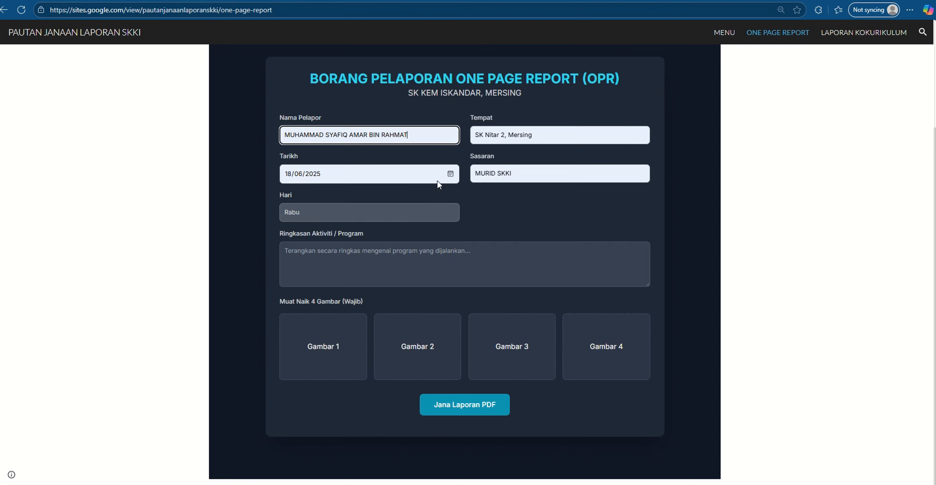
{"action": "left_click", "coordinate": [467, 280]}
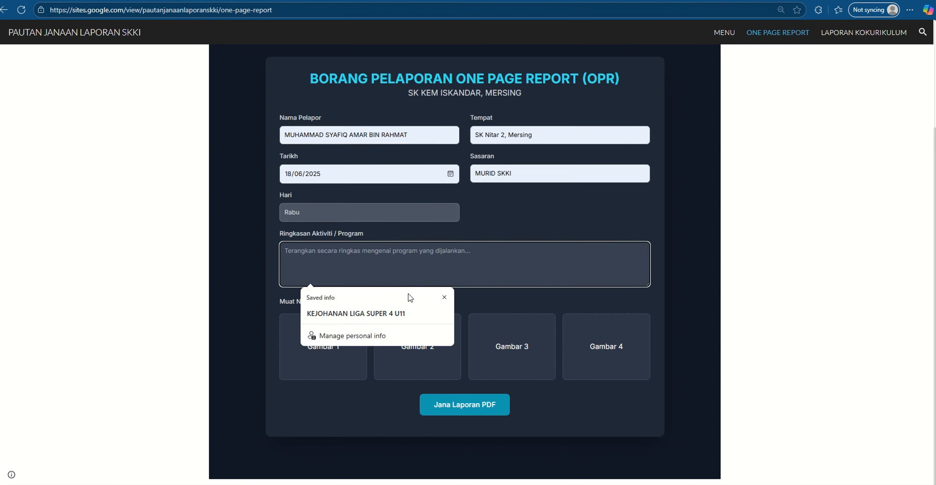
{"action": "left_click", "coordinate": [409, 313]}
{"action": "left_click", "coordinate": [399, 258]}
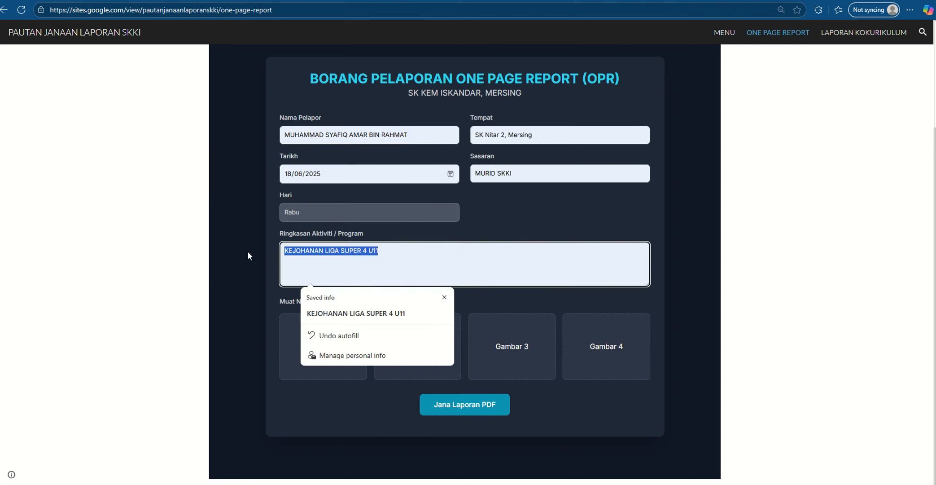
{"action": "left_click", "coordinate": [411, 266]}
{"action": "left_click", "coordinate": [724, 291]}
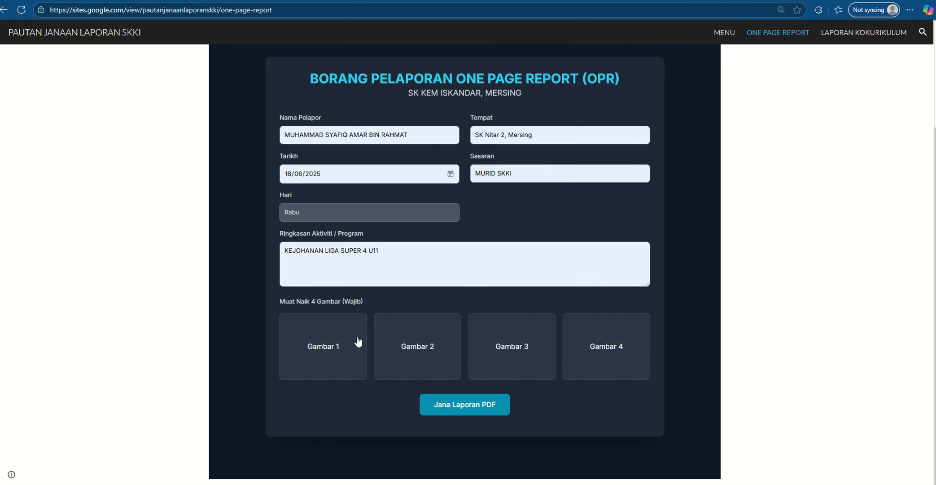
{"action": "left_click", "coordinate": [404, 140]}
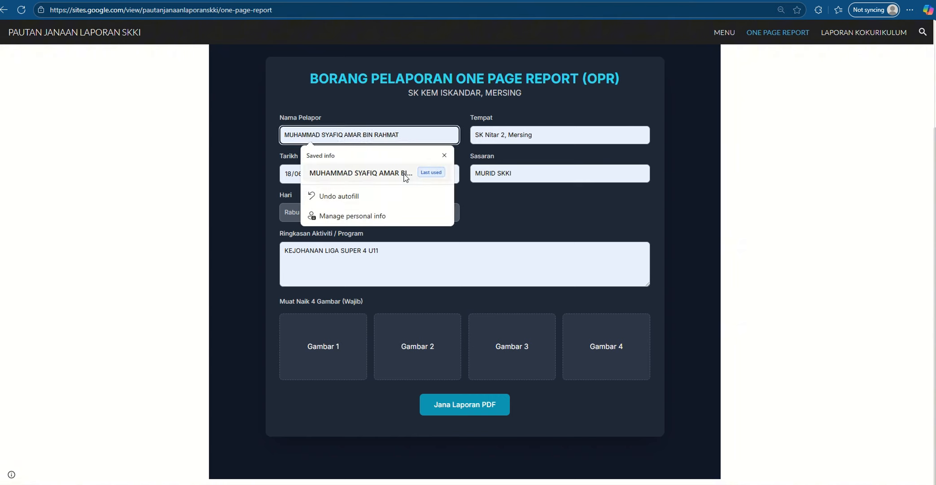
{"action": "left_click", "coordinate": [563, 246]}
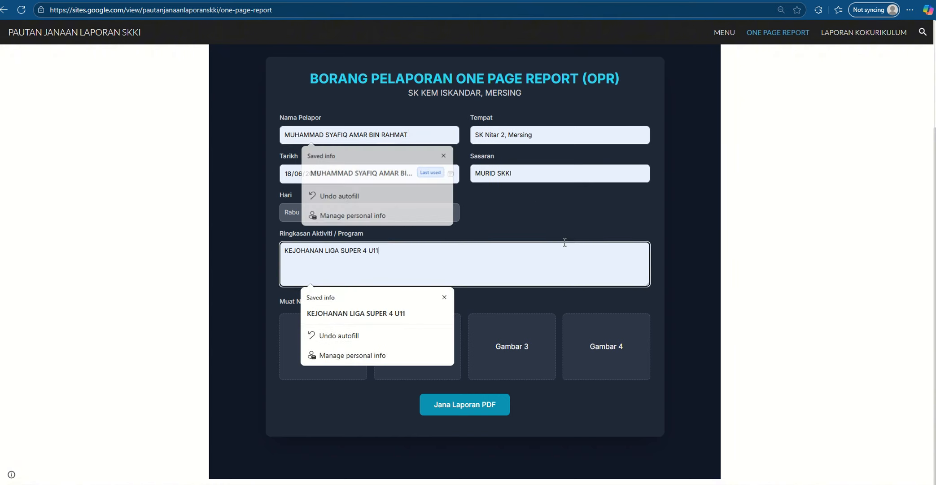
{"action": "left_click", "coordinate": [422, 142]}
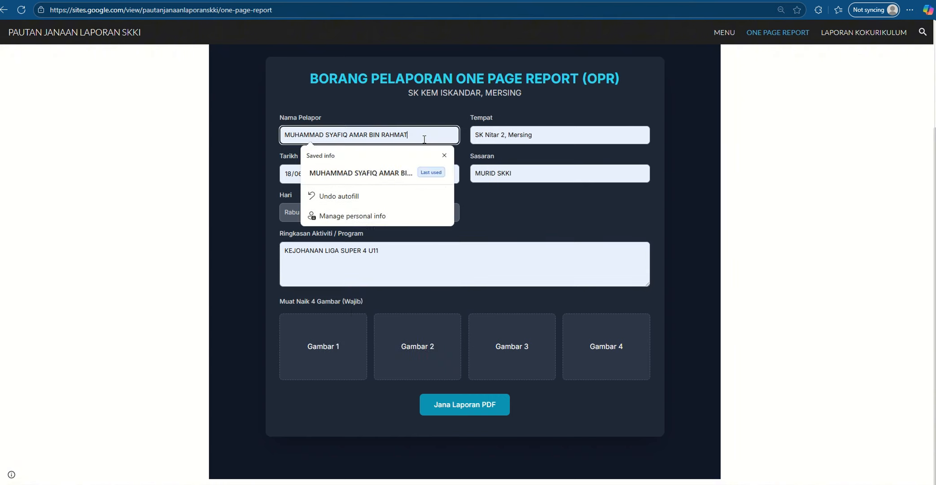
{"action": "left_click", "coordinate": [444, 155]}
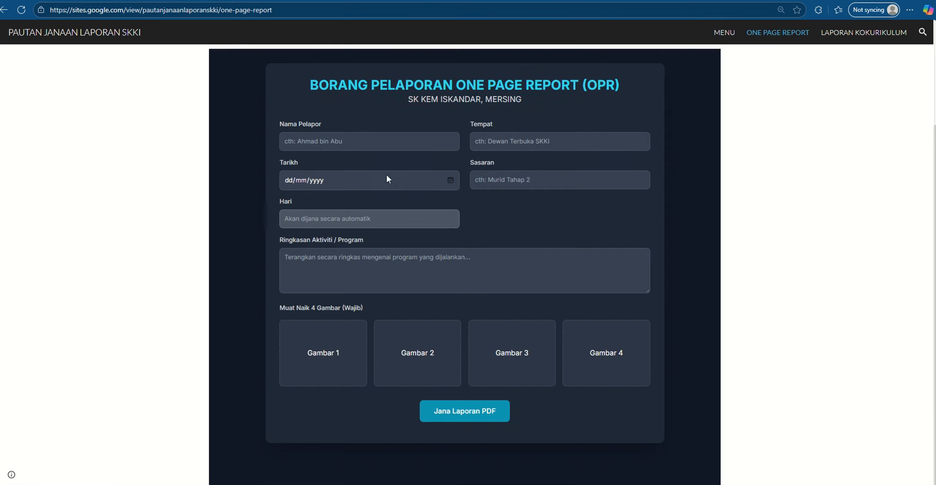
Autofill Tempat, Sasaran and Ringkasan Aktiviti from the saved M&M SPORTS CENTRE ECO FLORA, JOHOR BAHRU entry for KEJOHANAN LIGA SUPER 4 U11.
{"action": "scroll", "coordinate": [386, 174], "scroll_direction": "up", "scroll_amount": 2}
{"action": "left_click", "coordinate": [372, 235]}
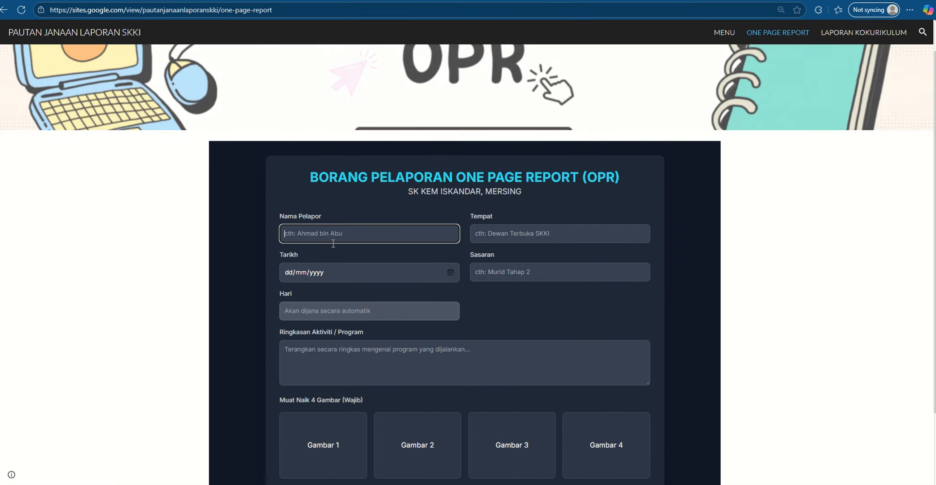
{"action": "left_click", "coordinate": [520, 232]}
{"action": "left_click", "coordinate": [411, 232]}
{"action": "left_click", "coordinate": [506, 230]}
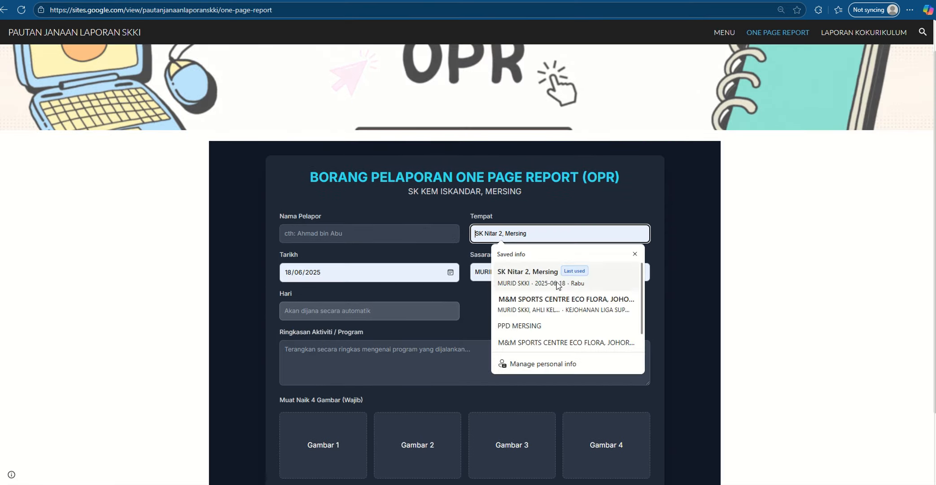
{"action": "left_click", "coordinate": [569, 310]}
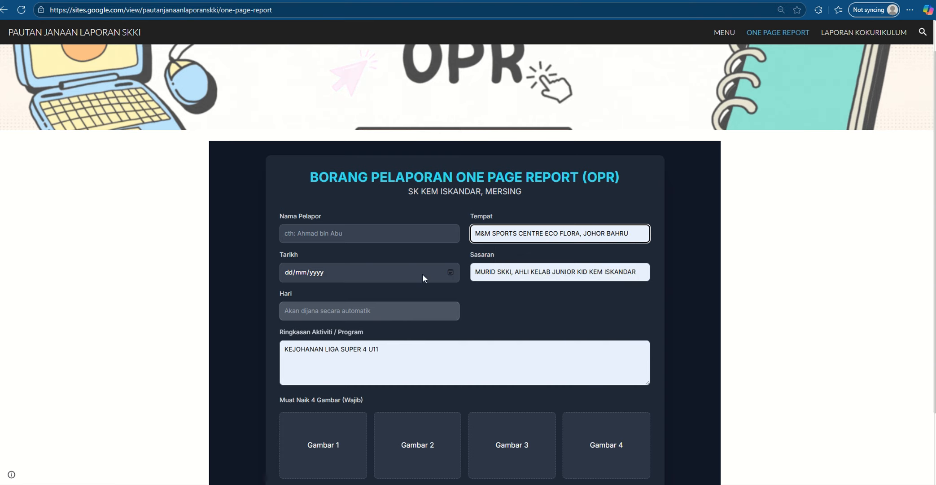
Enter the reporter's name in Nama Pelapor and set Tarikh to 28/09/2025.
{"action": "left_click", "coordinate": [396, 235]}
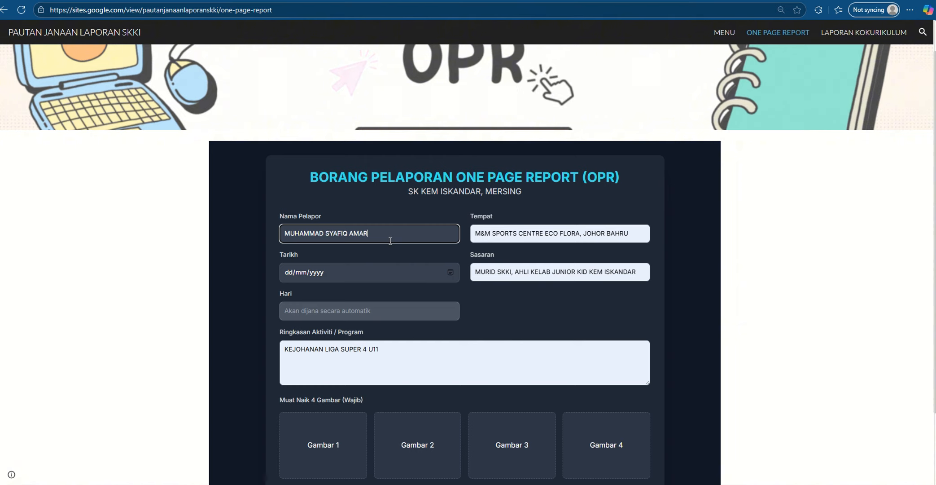
{"action": "left_click", "coordinate": [450, 272]}
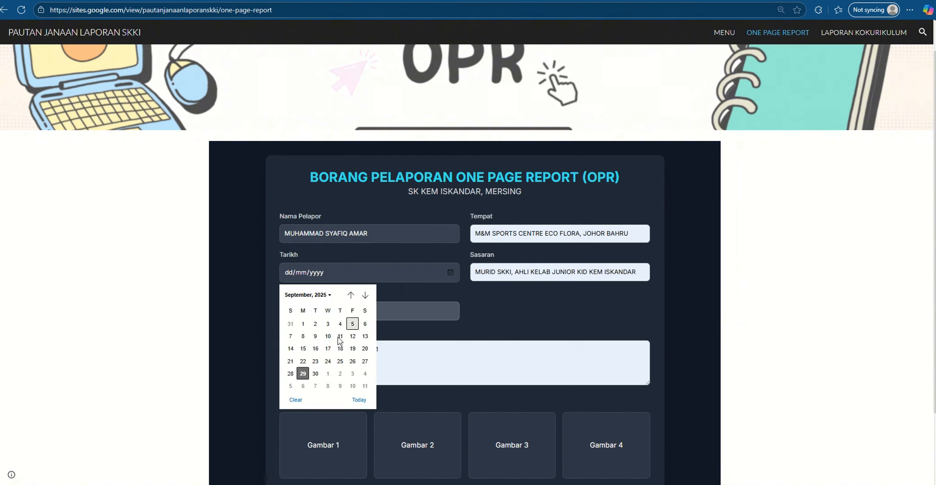
{"action": "left_click", "coordinate": [292, 375]}
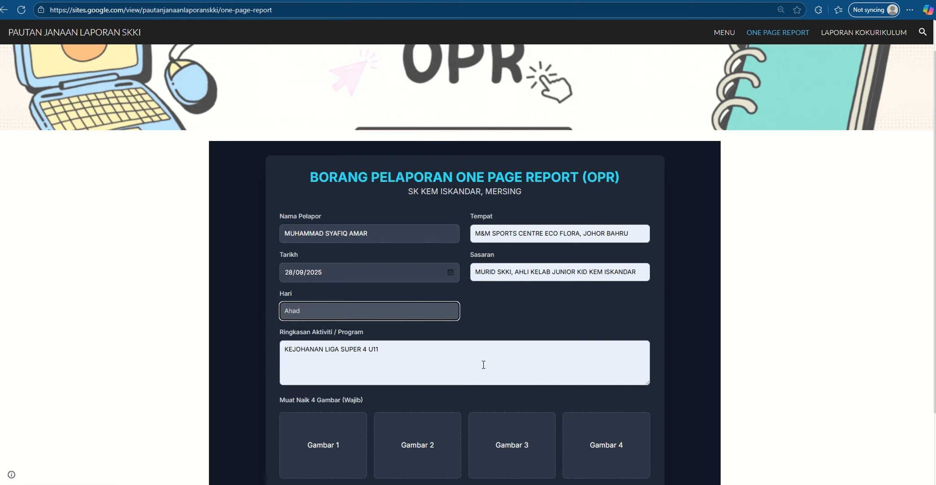
{"action": "left_click", "coordinate": [470, 356]}
{"action": "left_click", "coordinate": [535, 321]}
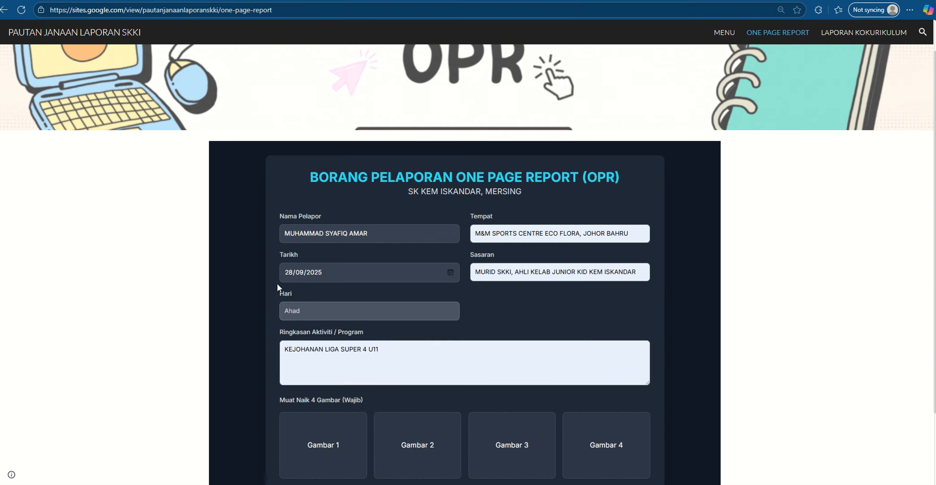
Upload photo_1_2025-09-29_10-57-48.jpg from the Telegram Desktop downloads folder as Gambar 1 of the report.
{"action": "left_click", "coordinate": [305, 313]}
{"action": "scroll", "coordinate": [485, 341], "scroll_direction": "down", "scroll_amount": 2}
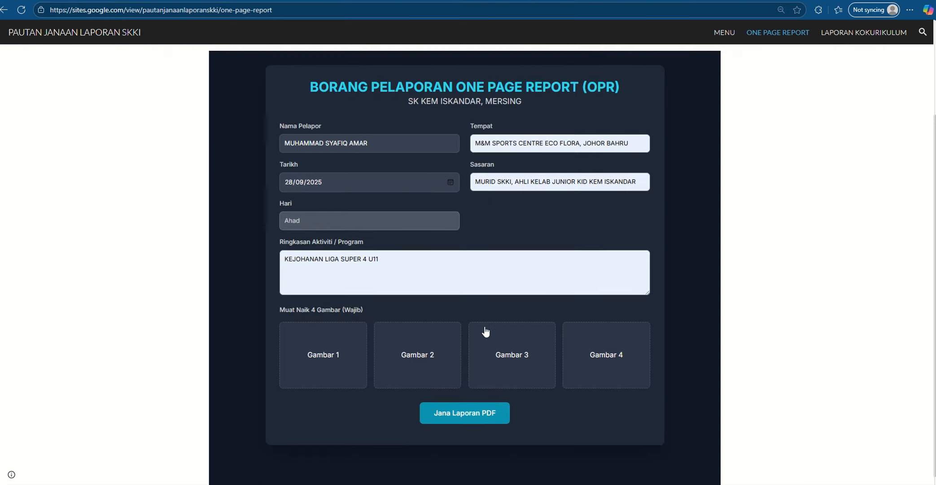
{"action": "left_click", "coordinate": [342, 343]}
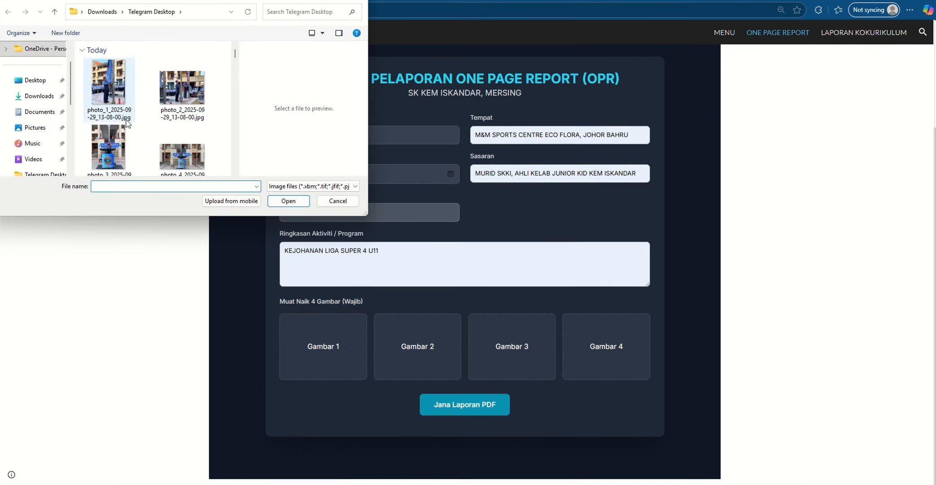
{"action": "scroll", "coordinate": [153, 112], "scroll_direction": "down", "scroll_amount": 1}
{"action": "scroll", "coordinate": [138, 109], "scroll_direction": "down", "scroll_amount": 2}
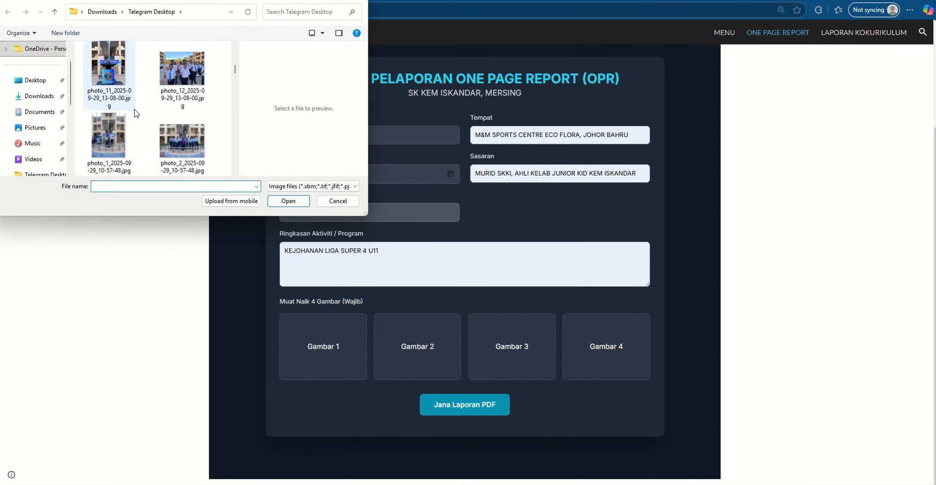
{"action": "left_click", "coordinate": [181, 72]}
{"action": "left_click", "coordinate": [129, 133]}
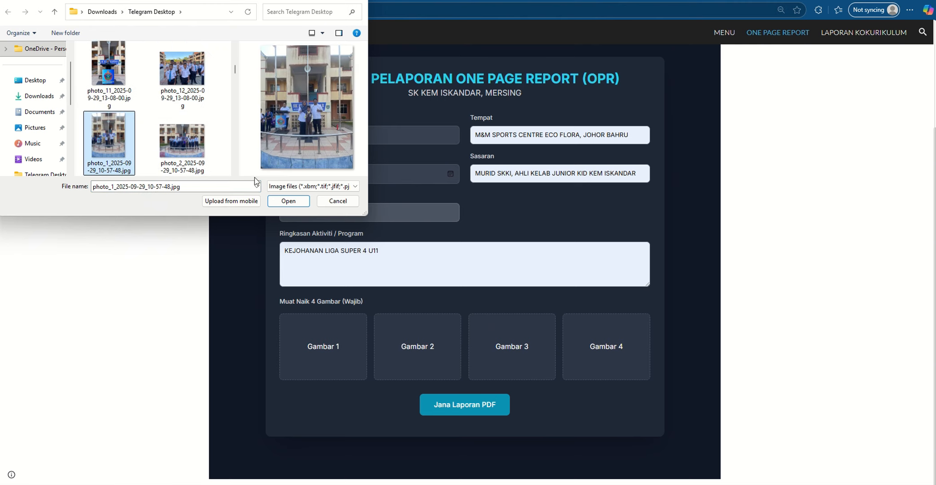
{"action": "left_click", "coordinate": [289, 201]}
Add photo_2_2025-09-29_10-57-48.jpg from the same folder as Gambar 2.
{"action": "left_click", "coordinate": [411, 349]}
{"action": "scroll", "coordinate": [153, 133], "scroll_direction": "down", "scroll_amount": 5}
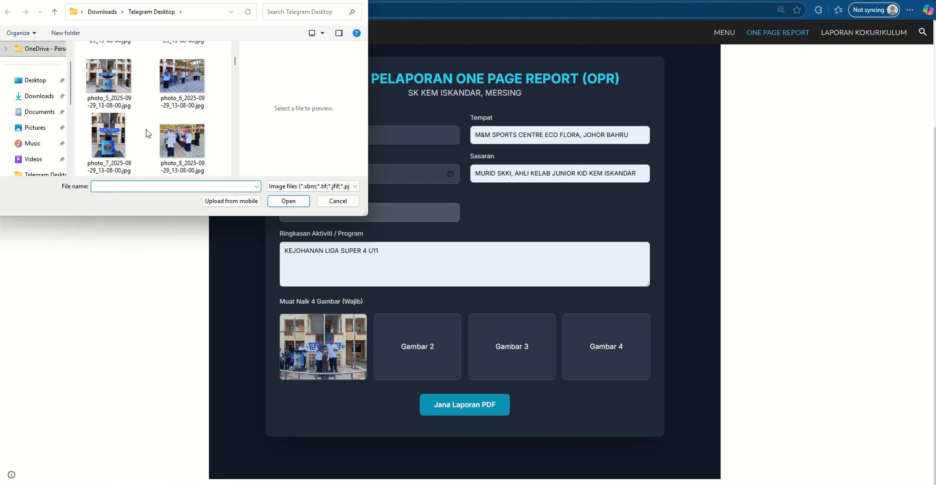
{"action": "scroll", "coordinate": [183, 138], "scroll_direction": "down", "scroll_amount": 3}
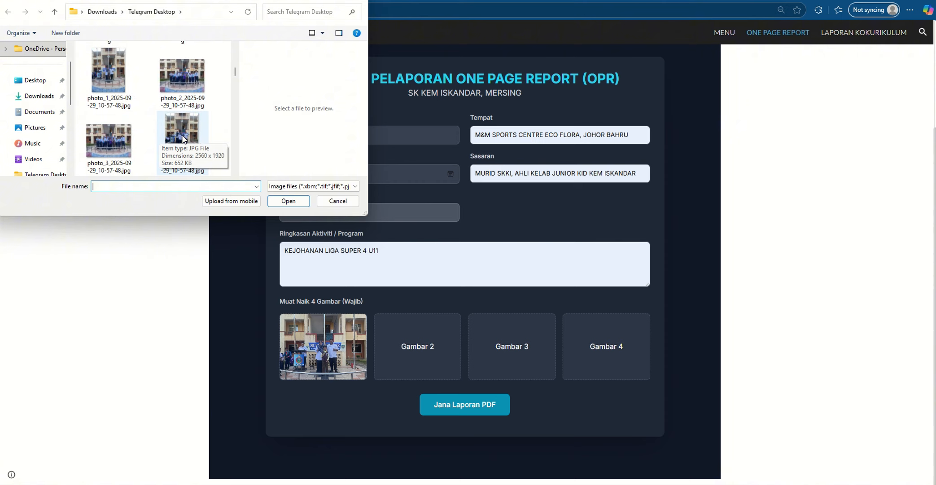
{"action": "left_click", "coordinate": [166, 135]}
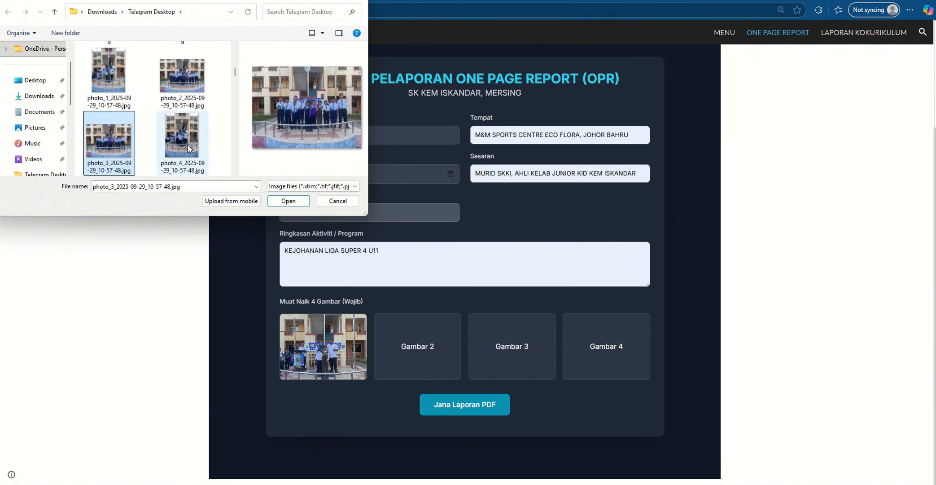
{"action": "left_click", "coordinate": [173, 88]}
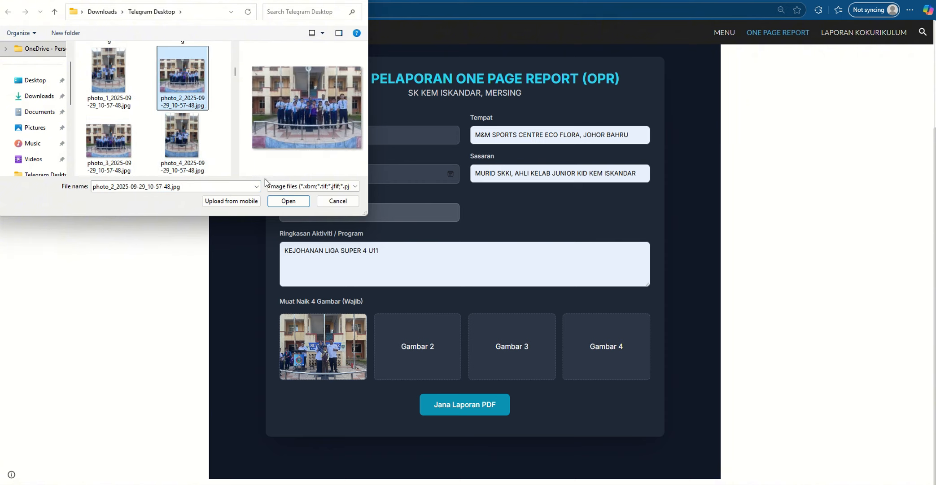
{"action": "left_click", "coordinate": [288, 201]}
Fill the Gambar 3 slot with photo_10_2025-09-29_10-57-48.jpg.
{"action": "left_click", "coordinate": [478, 333]}
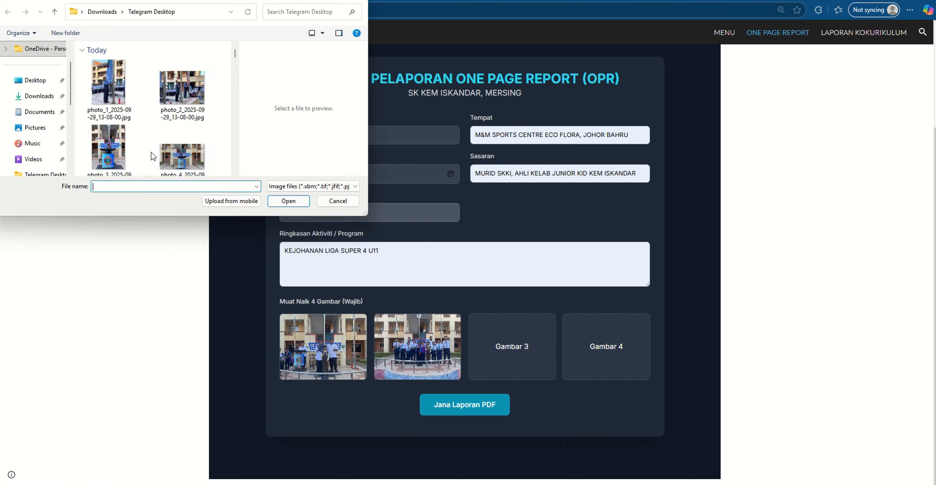
{"action": "scroll", "coordinate": [171, 135], "scroll_direction": "down", "scroll_amount": 2}
{"action": "left_click", "coordinate": [170, 135]}
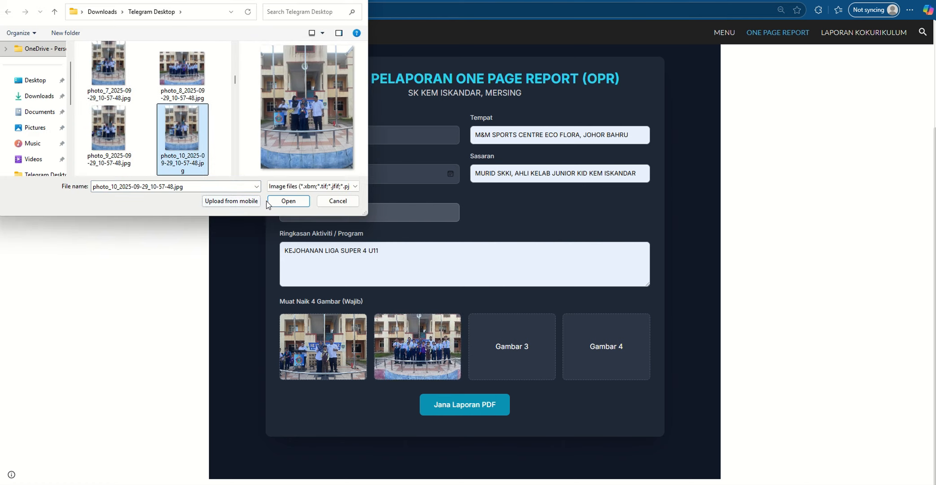
{"action": "left_click", "coordinate": [289, 201]}
Fill the Gambar 4 slot with photo_15_2025-09-29_10-57-48.jpg.
{"action": "left_click", "coordinate": [598, 361]}
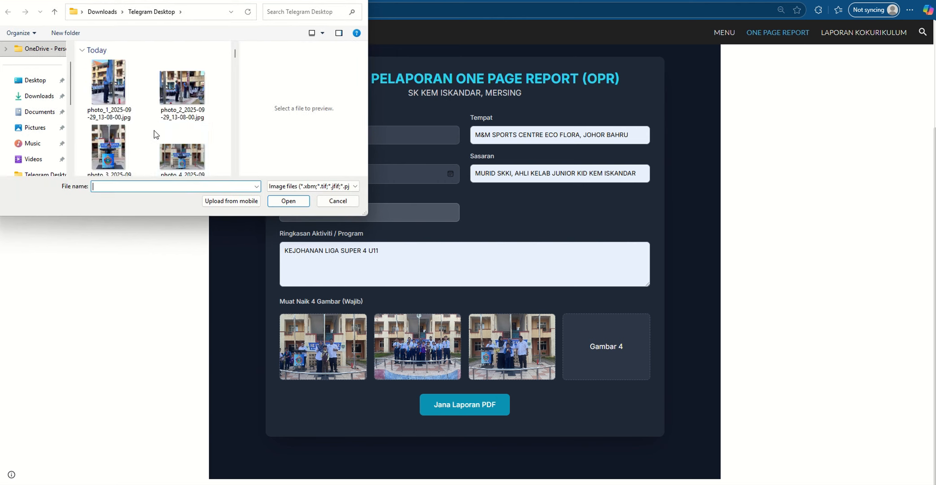
{"action": "scroll", "coordinate": [153, 130], "scroll_direction": "down", "scroll_amount": 3}
{"action": "left_click", "coordinate": [117, 125]}
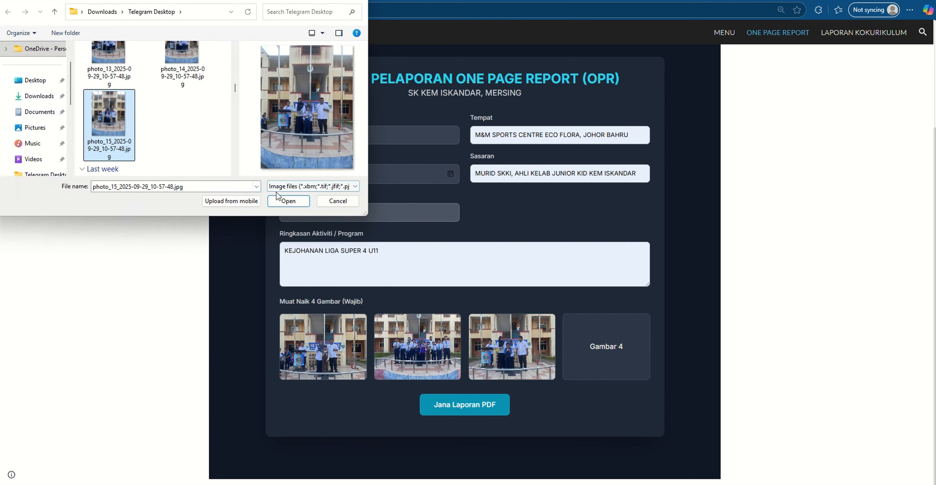
{"action": "left_click", "coordinate": [289, 201]}
Generate the One Page Report PDF and open the downloaded file to check its details and pictures.
{"action": "left_click", "coordinate": [483, 406]}
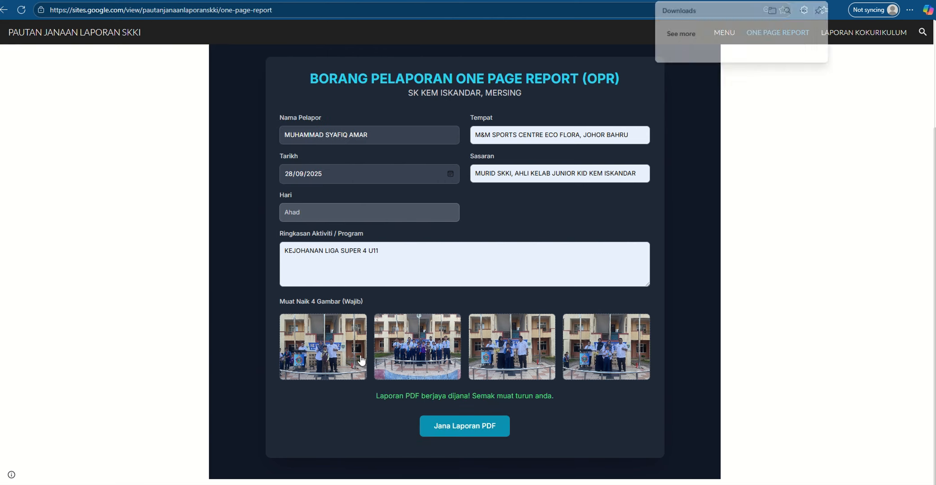
{"action": "left_click", "coordinate": [735, 53]}
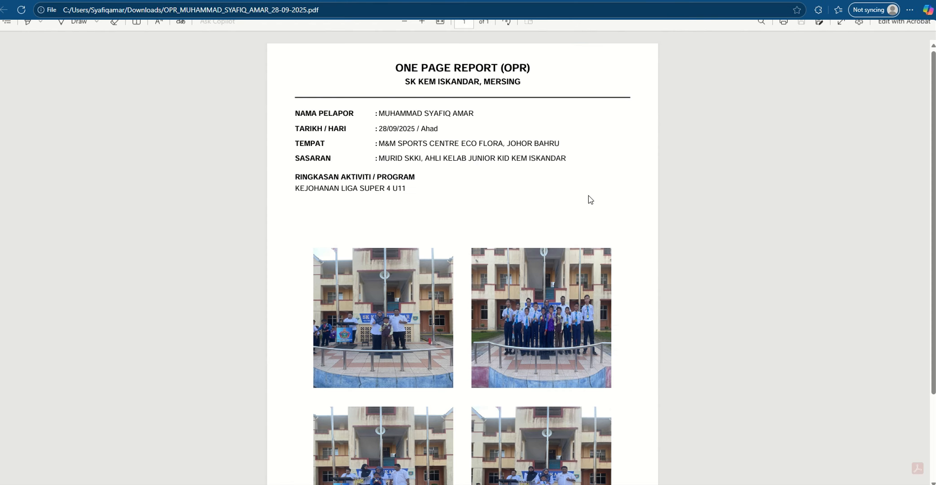
{"action": "scroll", "coordinate": [611, 216], "scroll_direction": "down", "scroll_amount": 3}
{"action": "scroll", "coordinate": [610, 219], "scroll_direction": "up", "scroll_amount": 3}
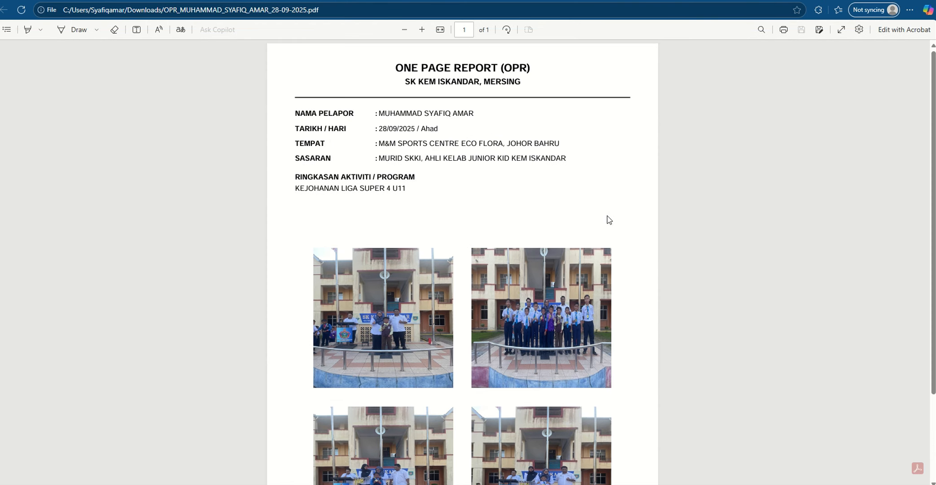